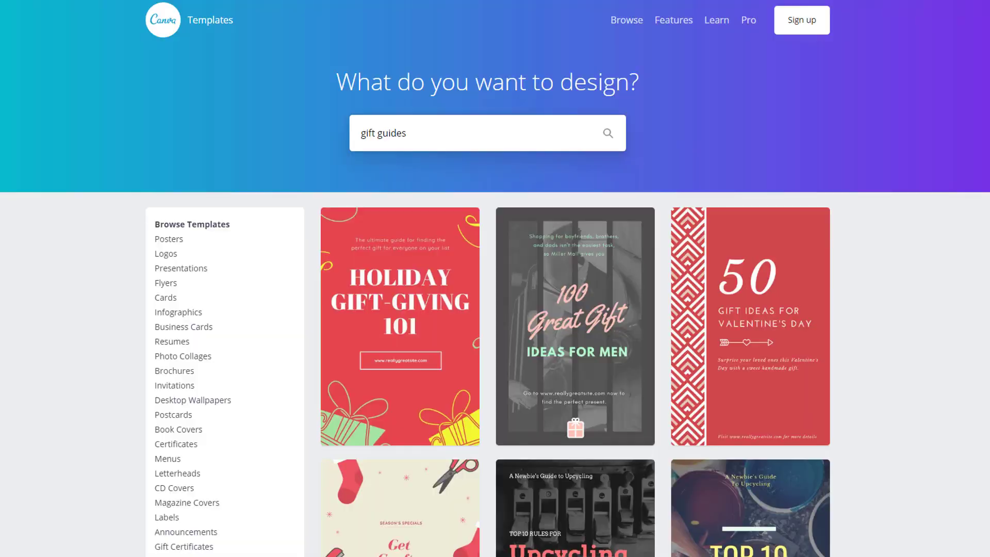
Scroll down through the gift-guide template search results
{"action": "scroll", "coordinate": [495, 278], "scroll_direction": "down", "scroll_amount": 5}
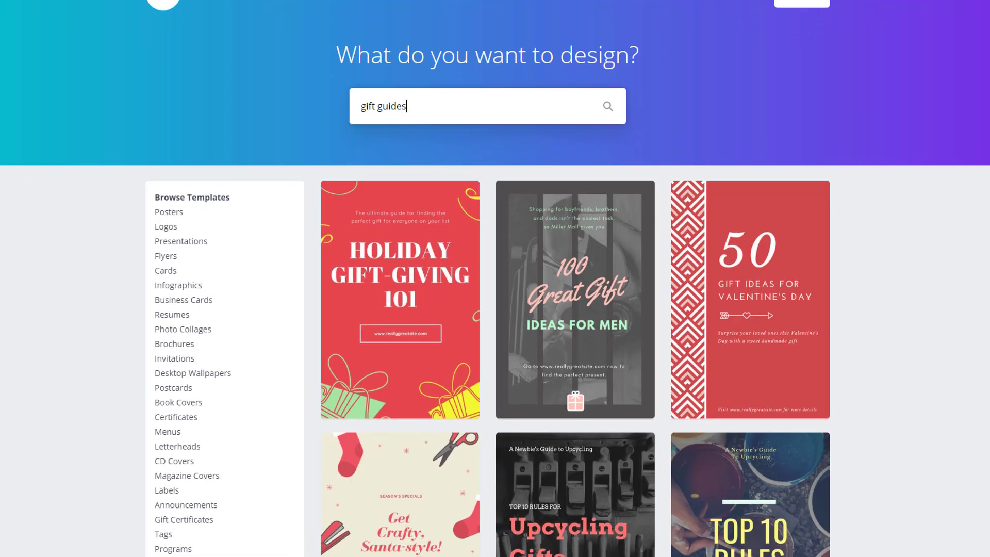
{"action": "scroll", "coordinate": [495, 279], "scroll_direction": "down", "scroll_amount": 5}
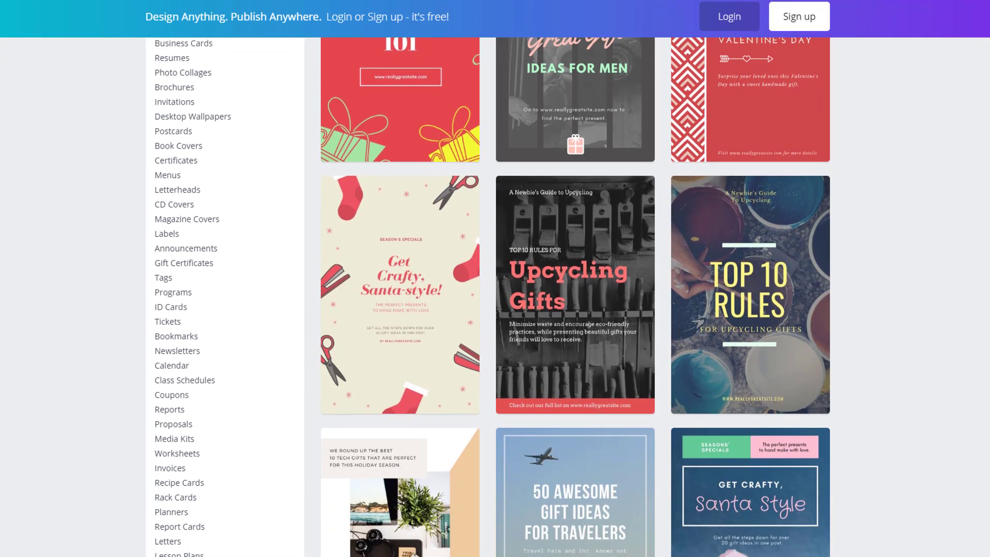
{"action": "scroll", "coordinate": [495, 278], "scroll_direction": "down", "scroll_amount": 5}
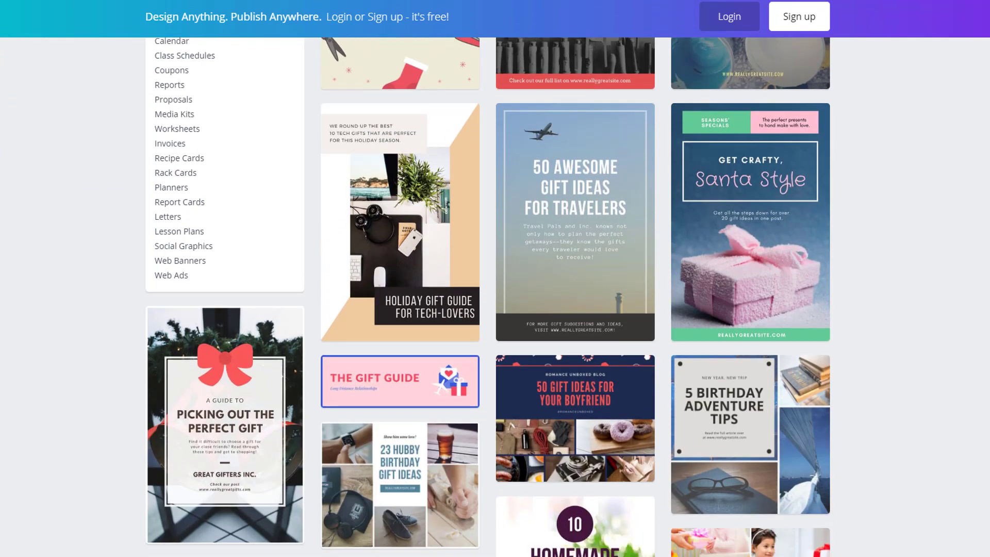
{"action": "scroll", "coordinate": [495, 278], "scroll_direction": "down", "scroll_amount": 5}
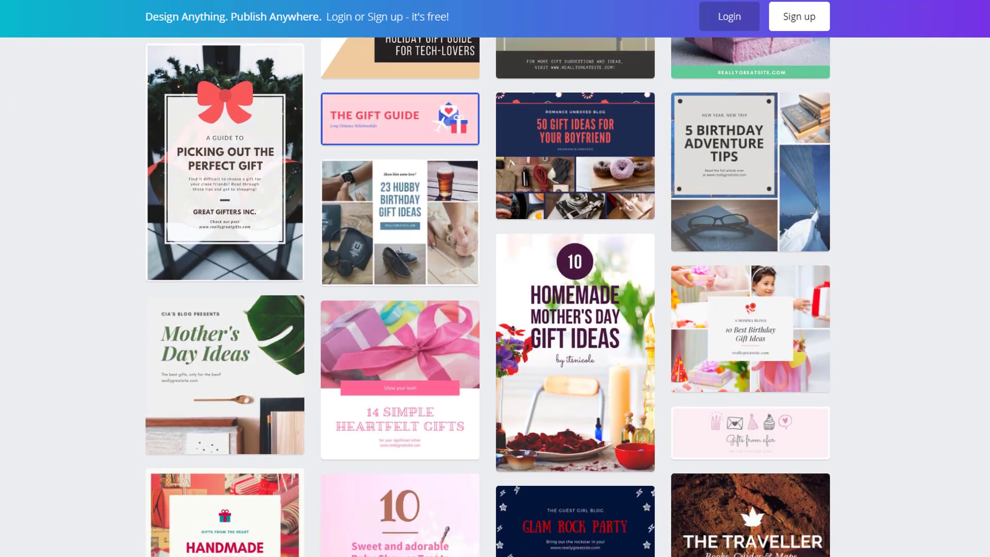
{"action": "scroll", "coordinate": [495, 278], "scroll_direction": "down", "scroll_amount": 2}
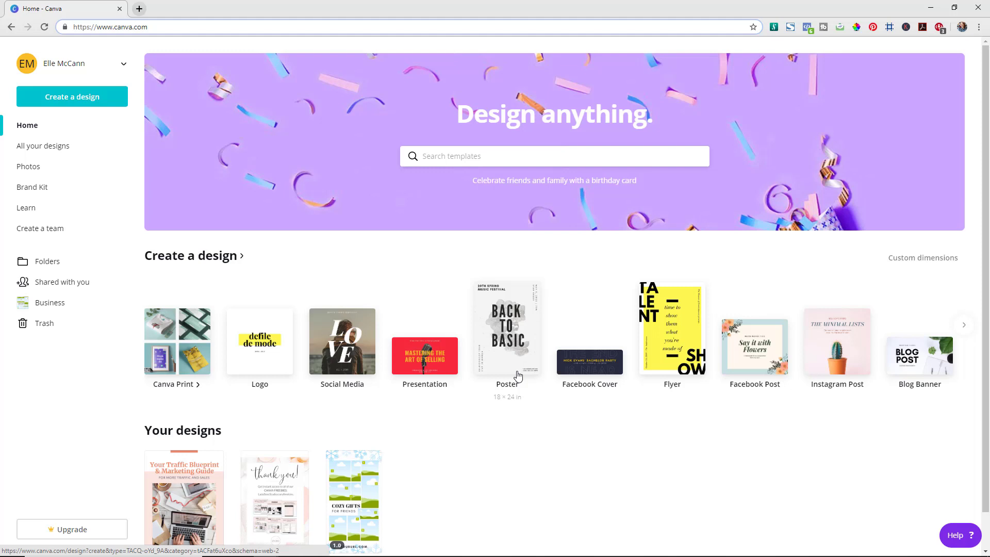
Point out the canva.com address, then browse all design types from Create a design
{"action": "left_click_drag", "start_coordinate": [150, 27], "coordinate": [116, 29]}
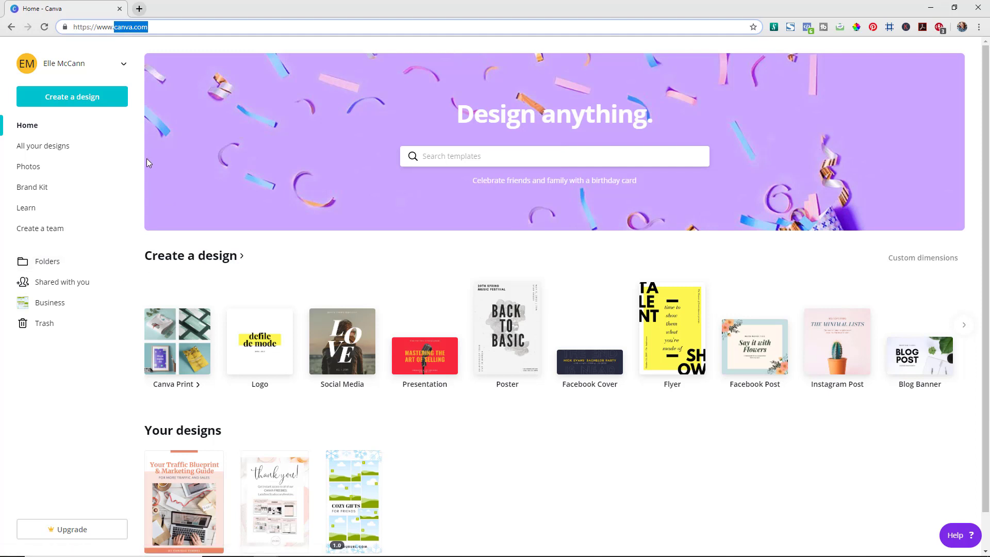
{"action": "left_click", "coordinate": [82, 103]}
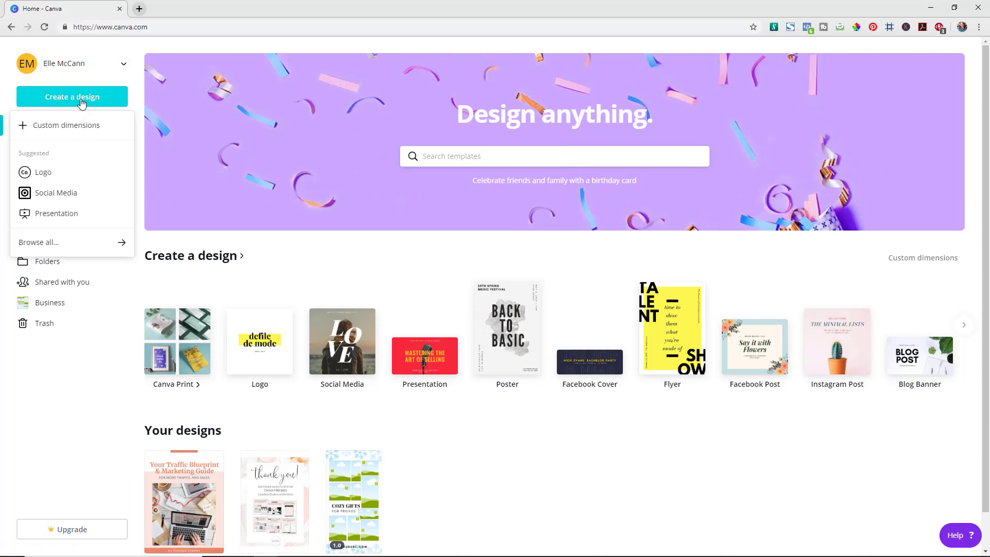
{"action": "left_click", "coordinate": [58, 247]}
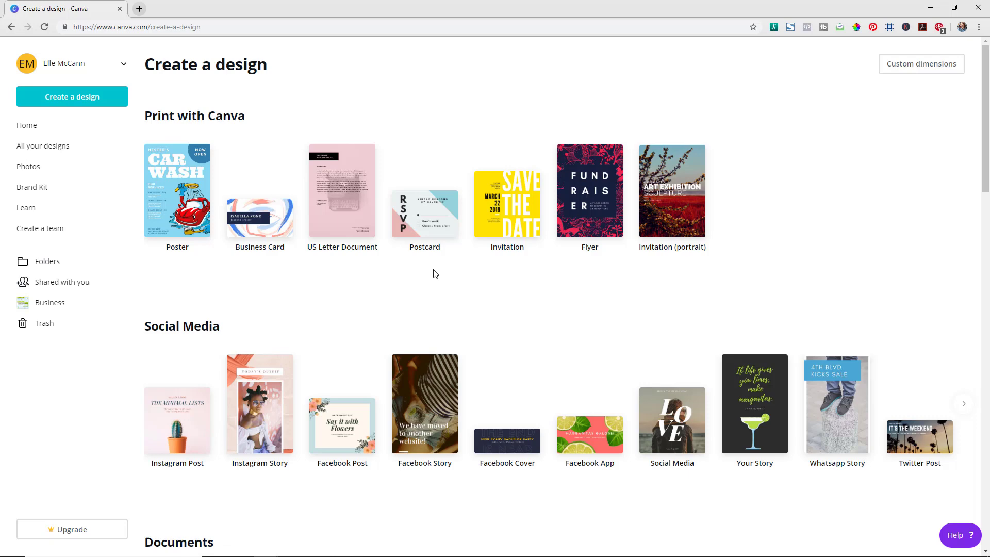
{"action": "scroll", "coordinate": [435, 273], "scroll_direction": "down", "scroll_amount": 3}
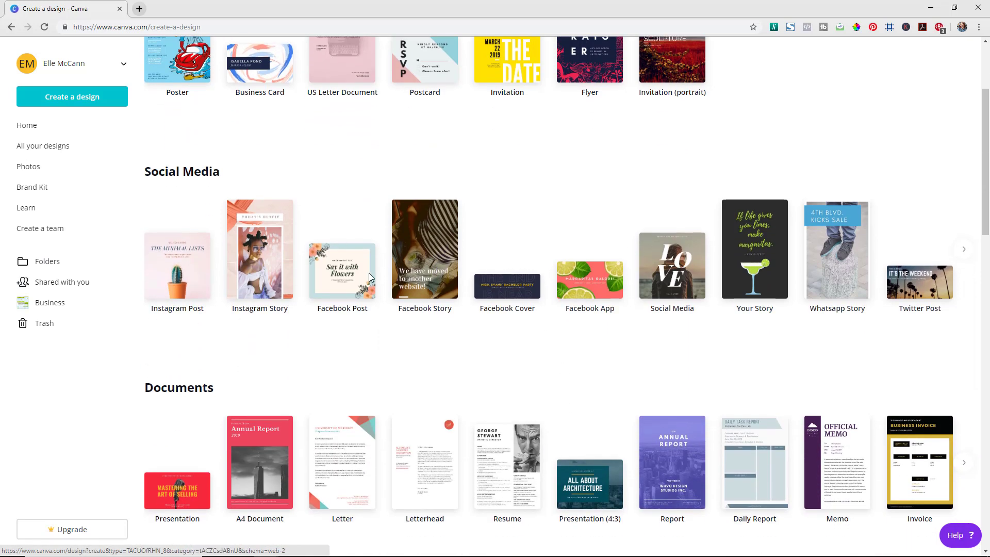
{"action": "scroll", "coordinate": [721, 302], "scroll_direction": "down", "scroll_amount": 2}
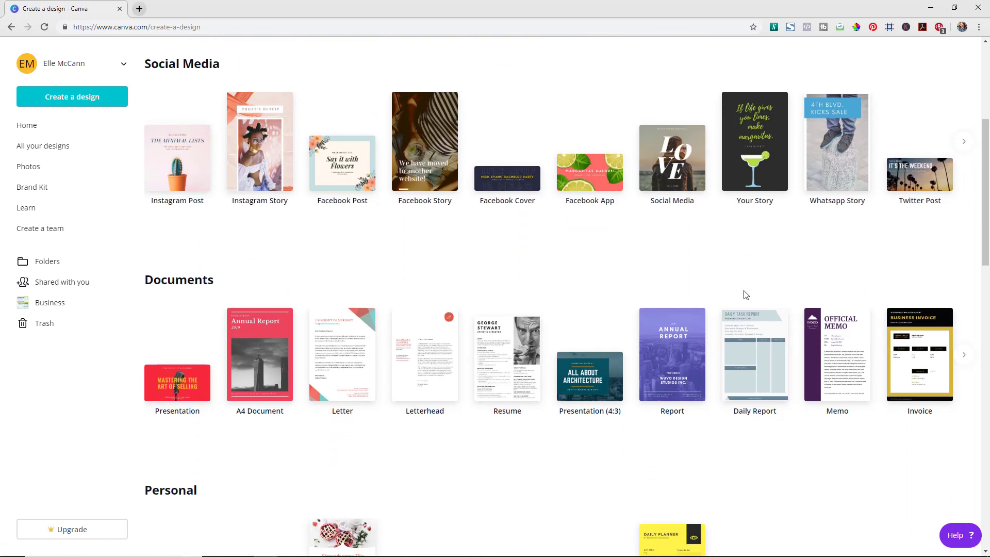
{"action": "scroll", "coordinate": [746, 295], "scroll_direction": "down", "scroll_amount": 6}
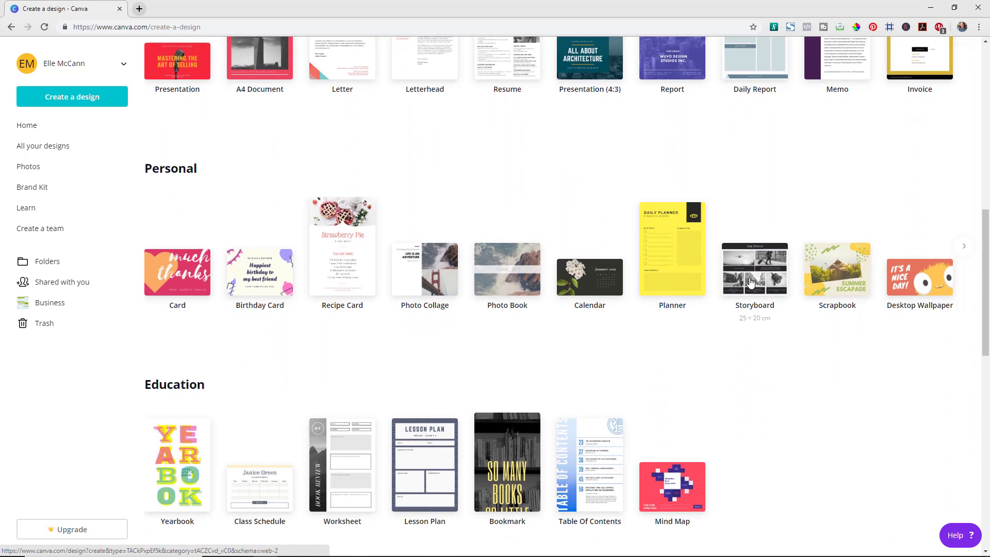
{"action": "scroll", "coordinate": [750, 283], "scroll_direction": "down", "scroll_amount": 3}
{"action": "scroll", "coordinate": [748, 284], "scroll_direction": "up", "scroll_amount": 13}
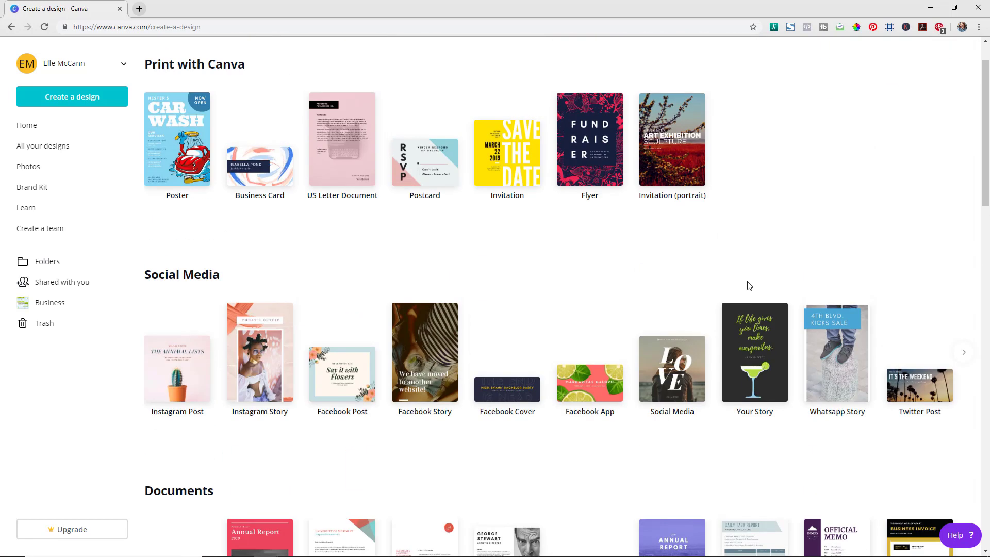
{"action": "scroll", "coordinate": [748, 284], "scroll_direction": "up", "scroll_amount": 1}
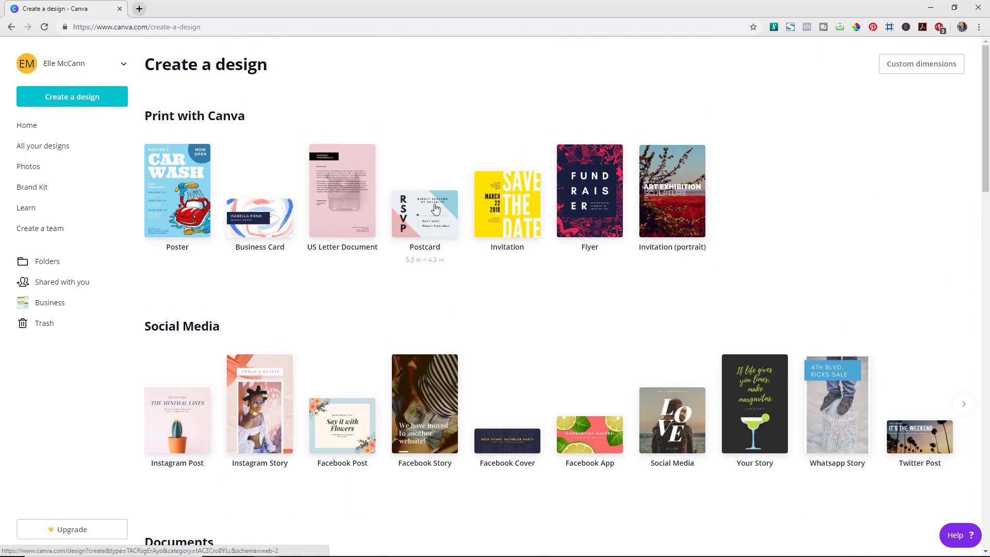
Start a custom-size design with 800 px width and 900 px height
{"action": "left_click", "coordinate": [95, 104]}
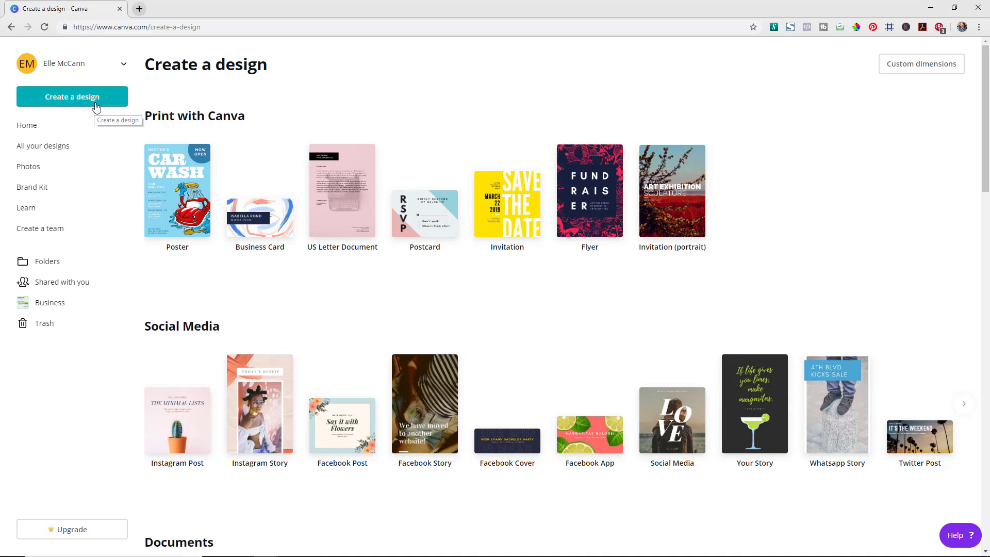
{"action": "left_click", "coordinate": [72, 133]}
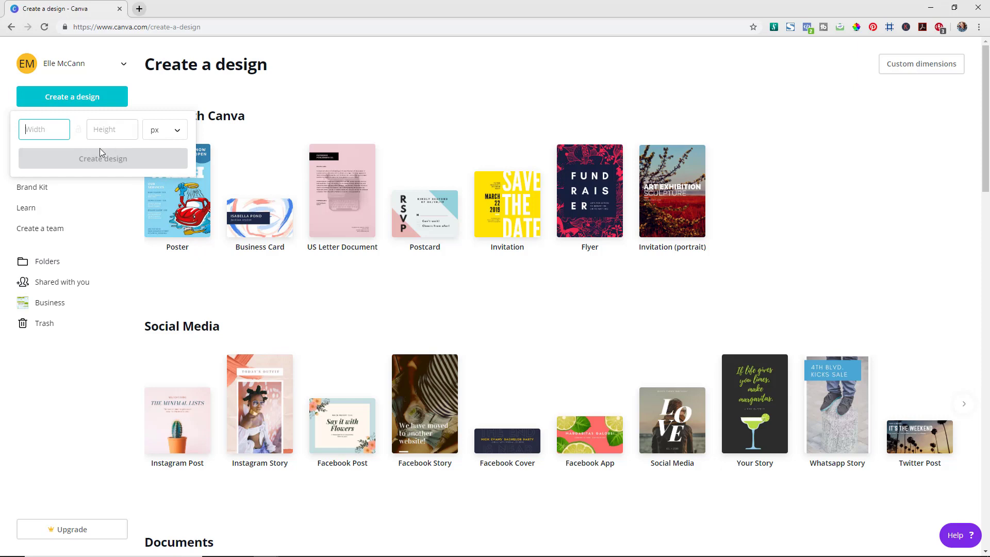
{"action": "type", "text": "800"}
{"action": "key", "text": "Tab"}
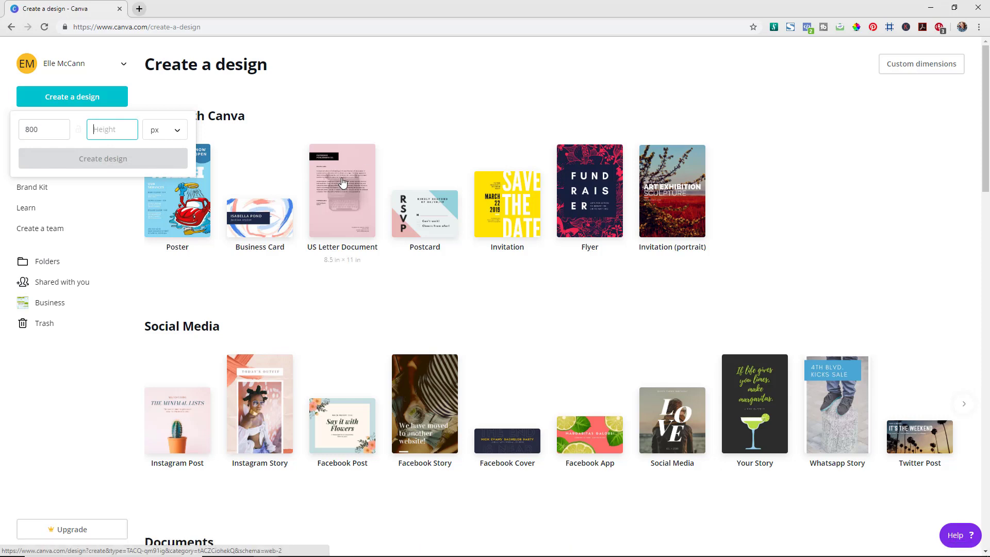
{"action": "type", "text": "900"}
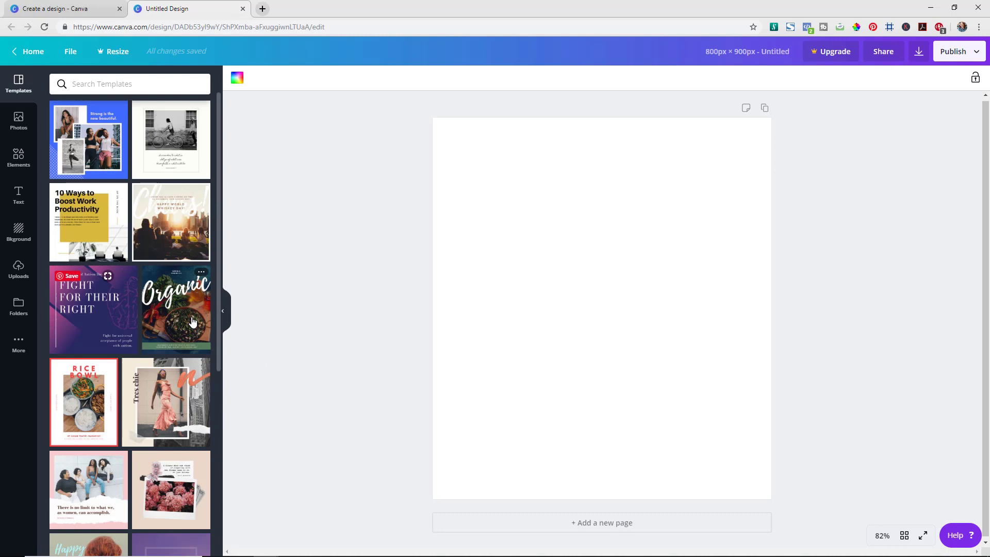
{"action": "scroll", "coordinate": [192, 321], "scroll_direction": "down", "scroll_amount": 2}
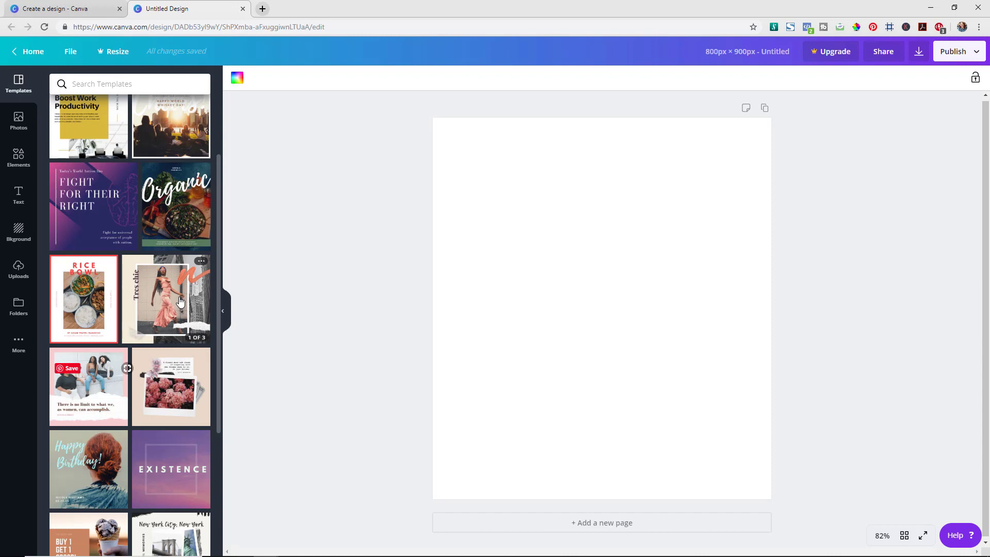
{"action": "scroll", "coordinate": [182, 296], "scroll_direction": "up", "scroll_amount": 2}
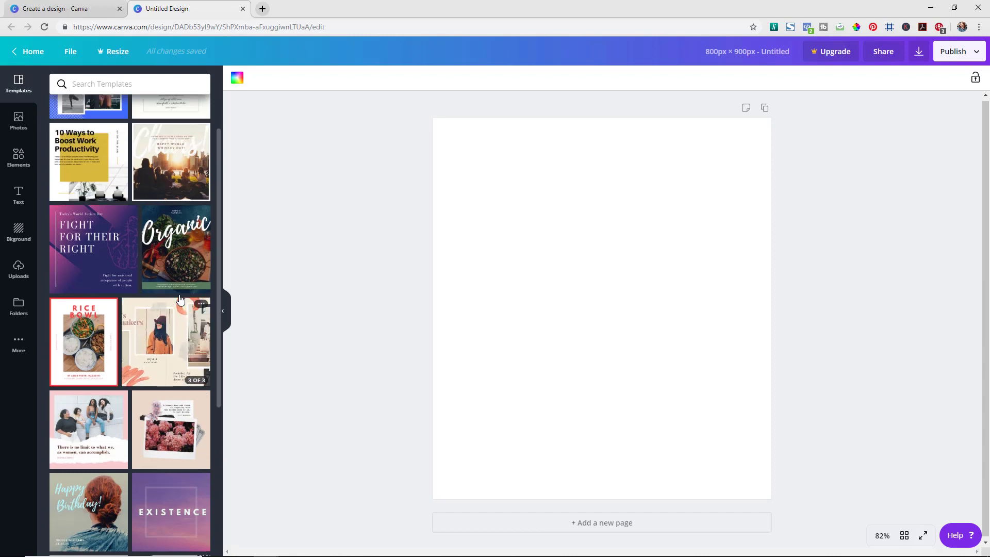
{"action": "scroll", "coordinate": [185, 284], "scroll_direction": "down", "scroll_amount": 10}
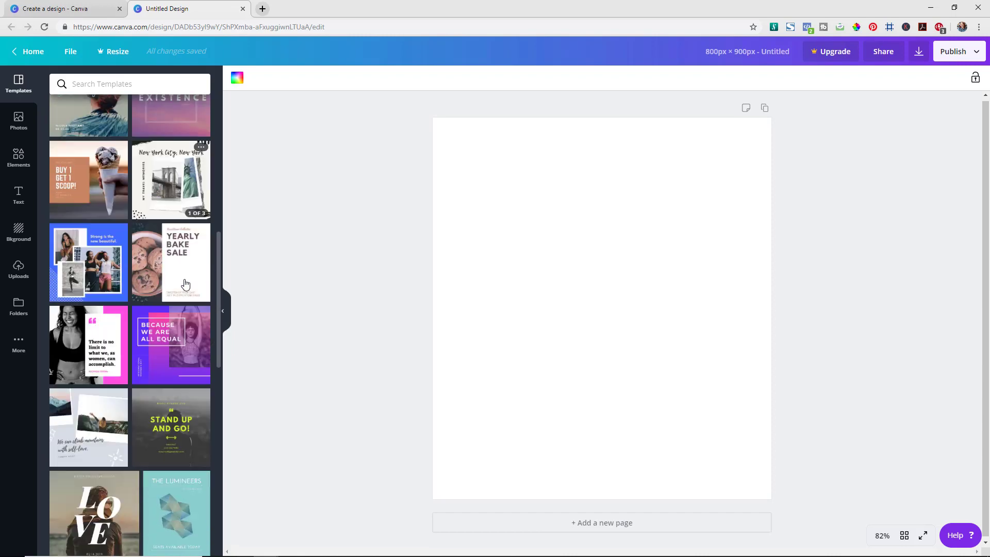
{"action": "scroll", "coordinate": [185, 285], "scroll_direction": "down", "scroll_amount": 2}
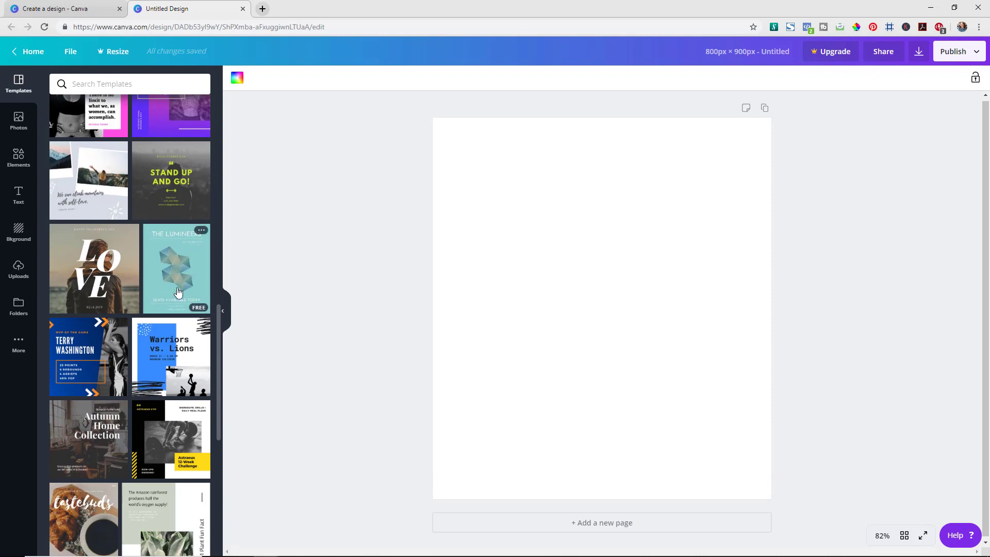
{"action": "scroll", "coordinate": [91, 343], "scroll_direction": "up", "scroll_amount": 3}
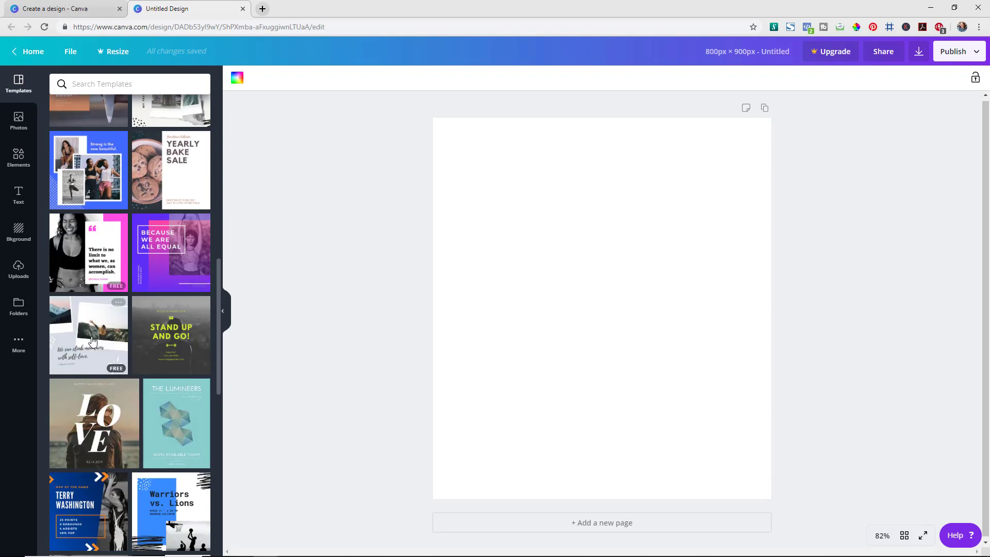
{"action": "scroll", "coordinate": [184, 281], "scroll_direction": "up", "scroll_amount": 4}
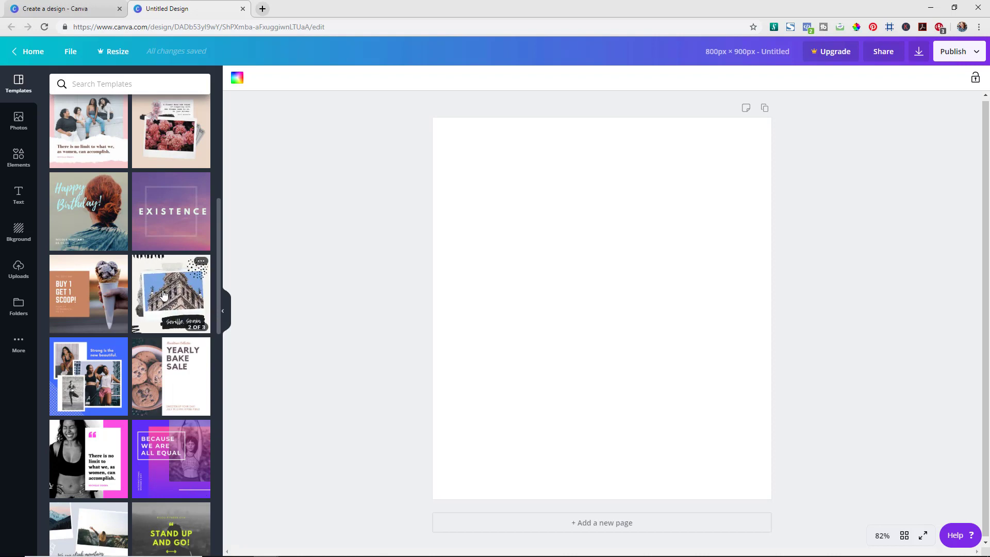
{"action": "scroll", "coordinate": [164, 294], "scroll_direction": "down", "scroll_amount": 1}
{"action": "scroll", "coordinate": [164, 294], "scroll_direction": "down", "scroll_amount": 5}
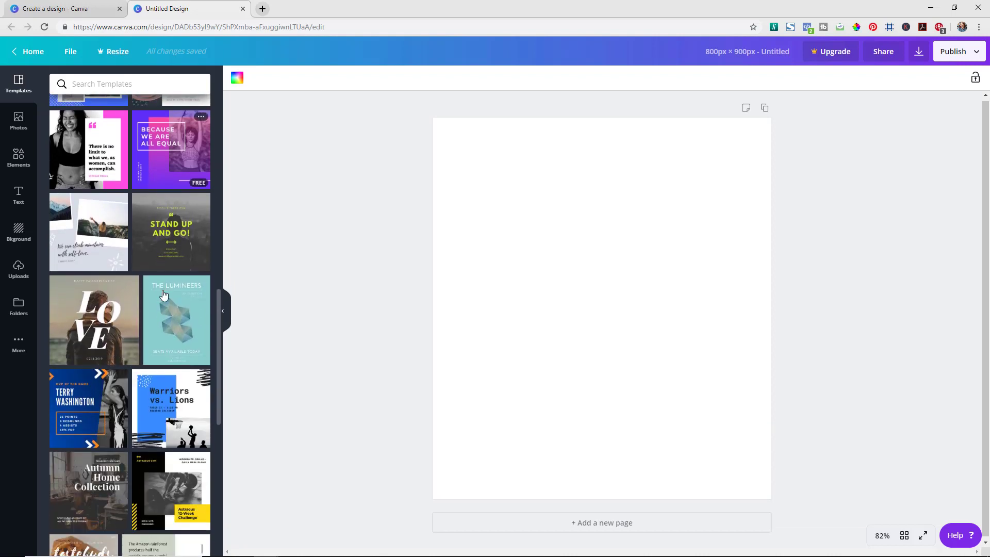
{"action": "scroll", "coordinate": [164, 294], "scroll_direction": "down", "scroll_amount": 1}
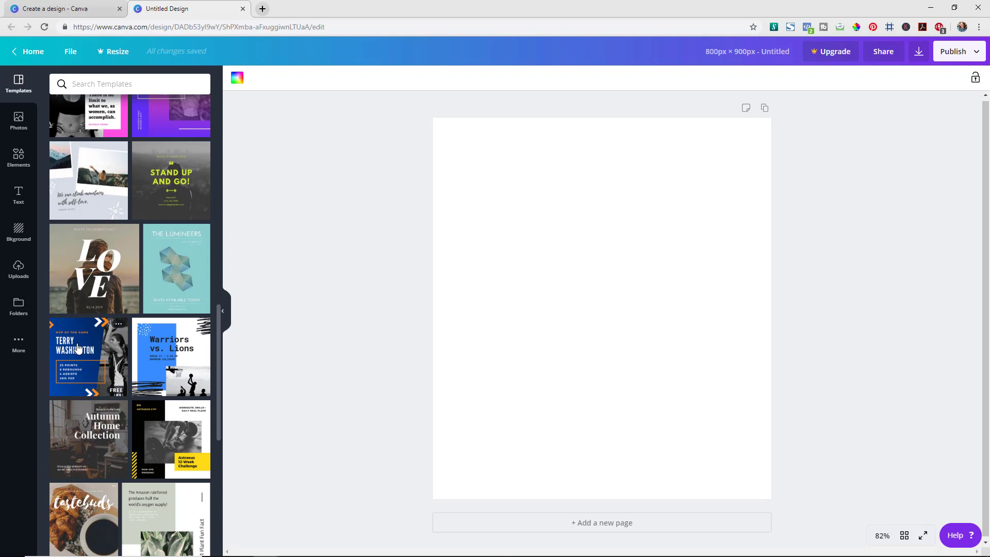
Apply the basketball MVP template and retype its heading as 'BEST GIFTS FOR FATHER'S DAY'
{"action": "left_click_drag", "start_coordinate": [78, 349], "coordinate": [549, 310]}
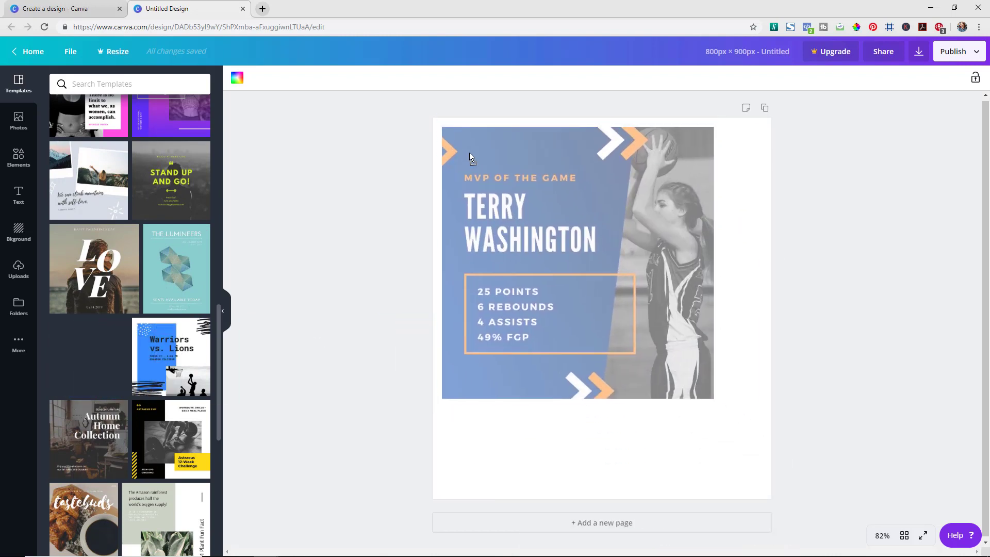
{"action": "left_click_drag", "start_coordinate": [469, 153], "coordinate": [470, 154]}
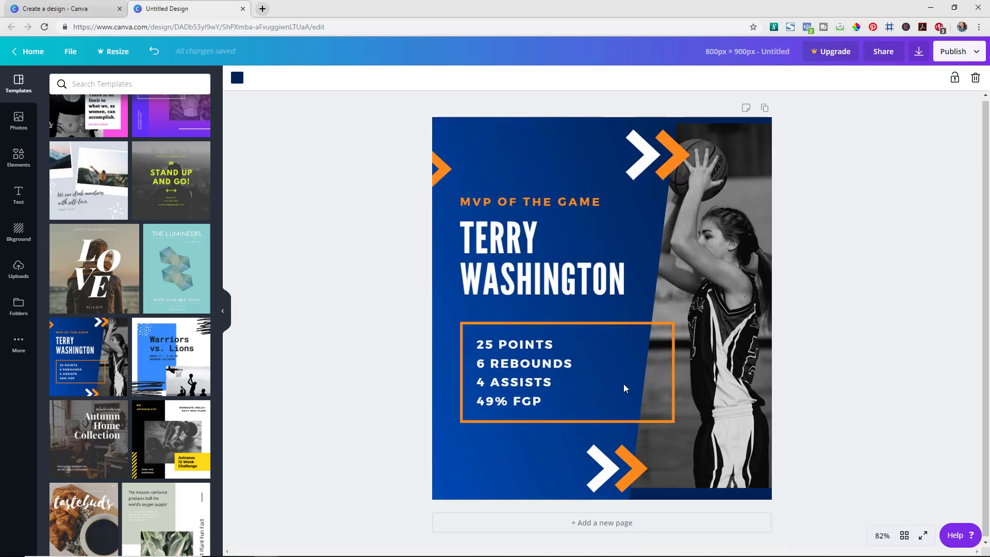
{"action": "left_click", "coordinate": [550, 286]}
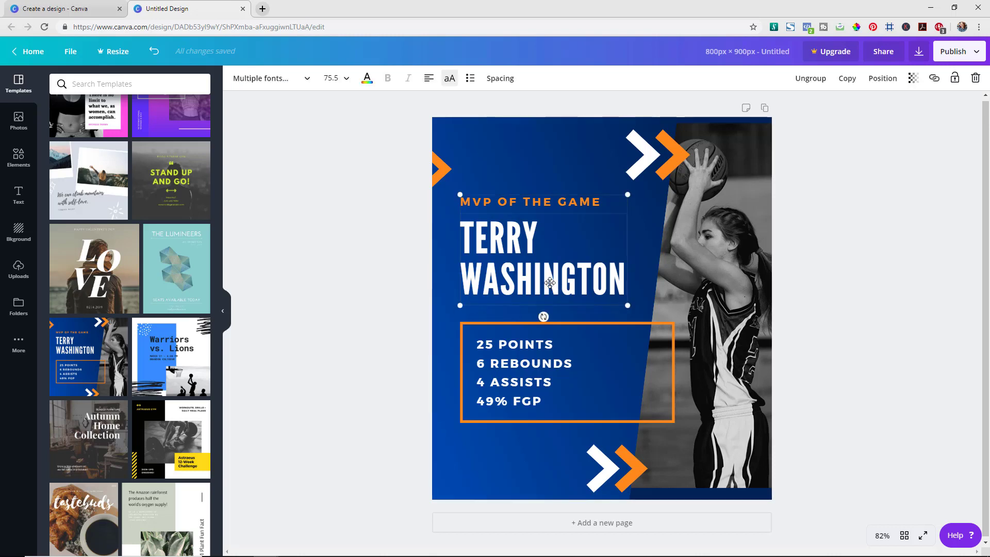
{"action": "double_click", "coordinate": [495, 270]}
{"action": "left_click", "coordinate": [494, 242]}
{"action": "left_click_drag", "start_coordinate": [467, 233], "coordinate": [624, 282]}
{"action": "triple_click", "coordinate": [627, 283]}
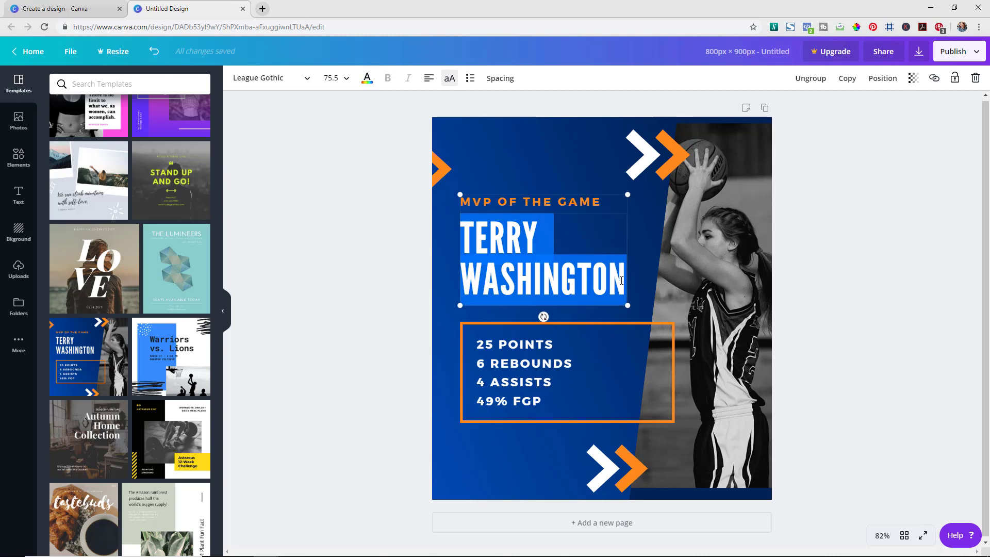
{"action": "type", "text": "BEST"}
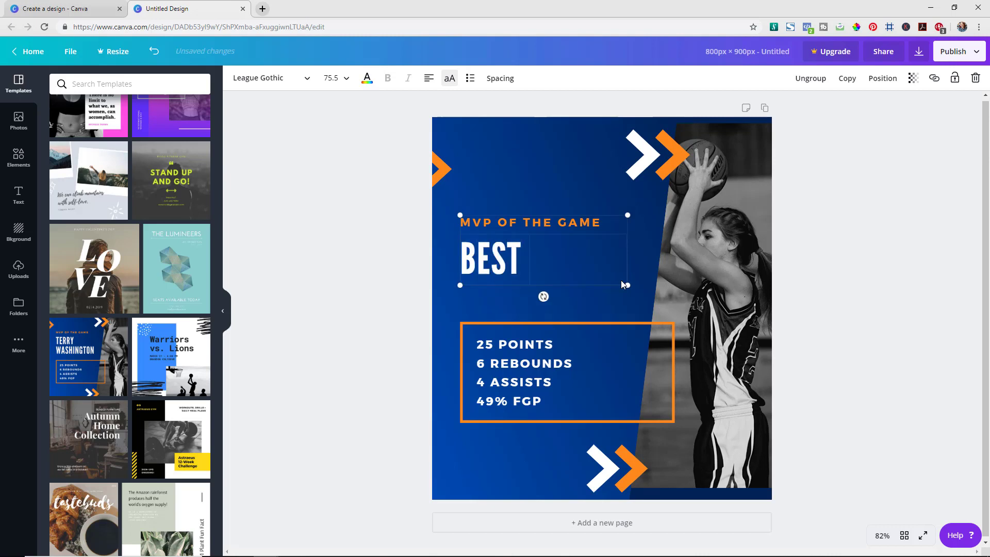
{"action": "type", "text": " GIFTS"}
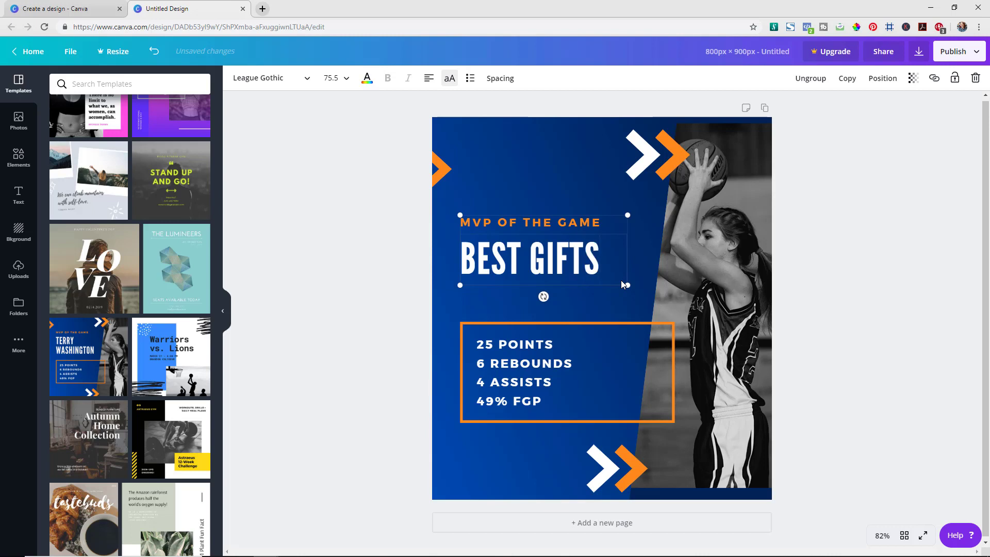
{"action": "type", "text": " FOR FAT"}
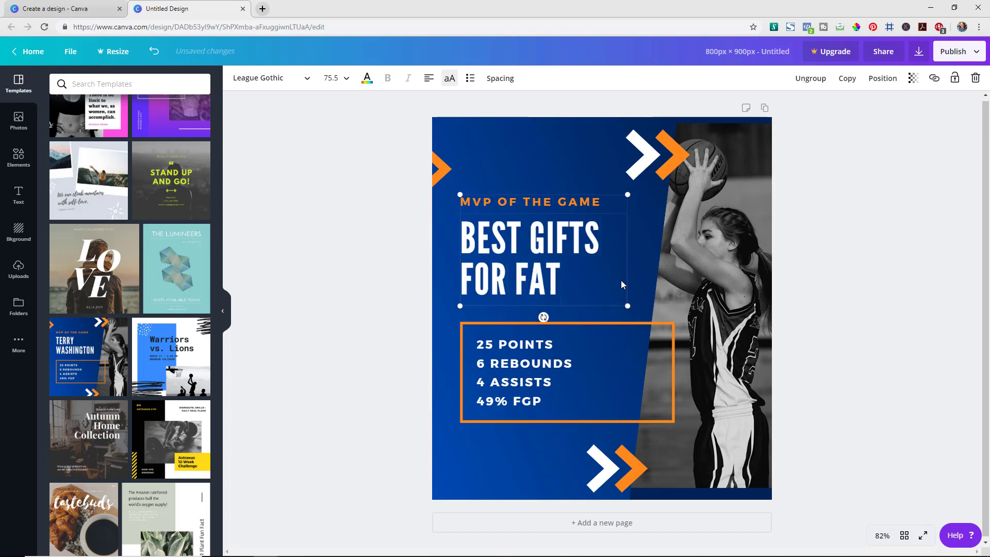
{"action": "type", "text": "HER'S DAY"}
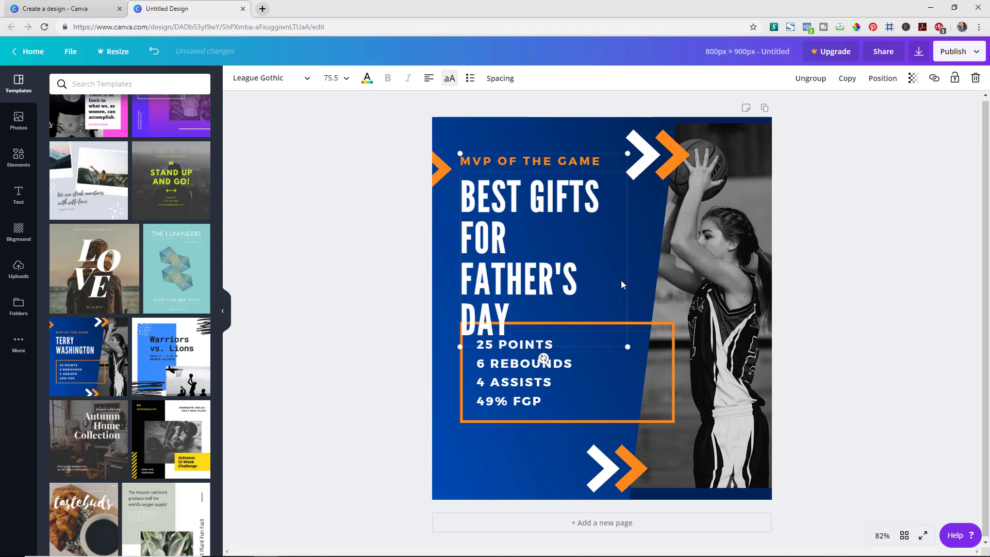
{"action": "left_click", "coordinate": [657, 323]}
Move the orange stats frame and its stats text down below the heading
{"action": "left_click", "coordinate": [657, 323]}
{"action": "left_click_drag", "start_coordinate": [656, 322], "coordinate": [654, 357]}
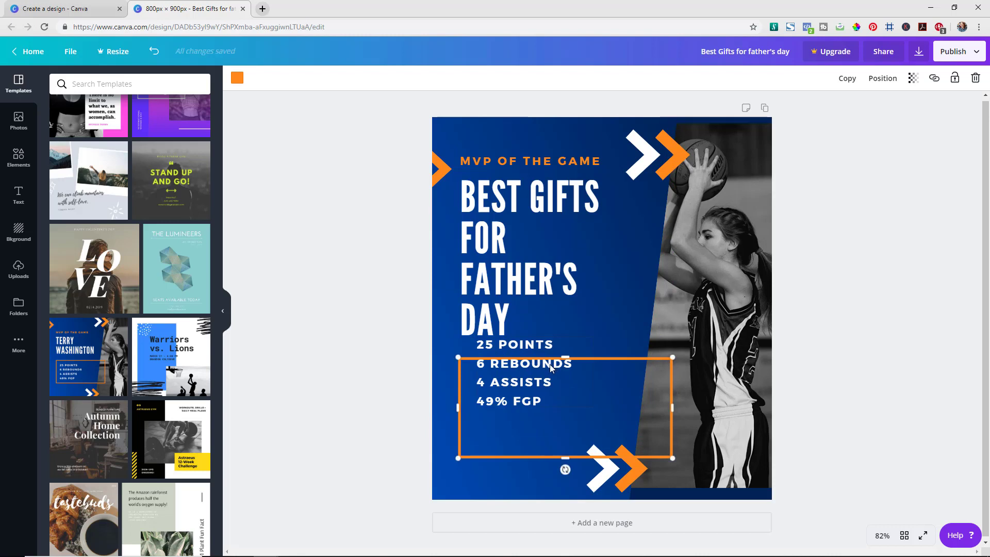
{"action": "left_click_drag", "start_coordinate": [534, 365], "coordinate": [527, 397]}
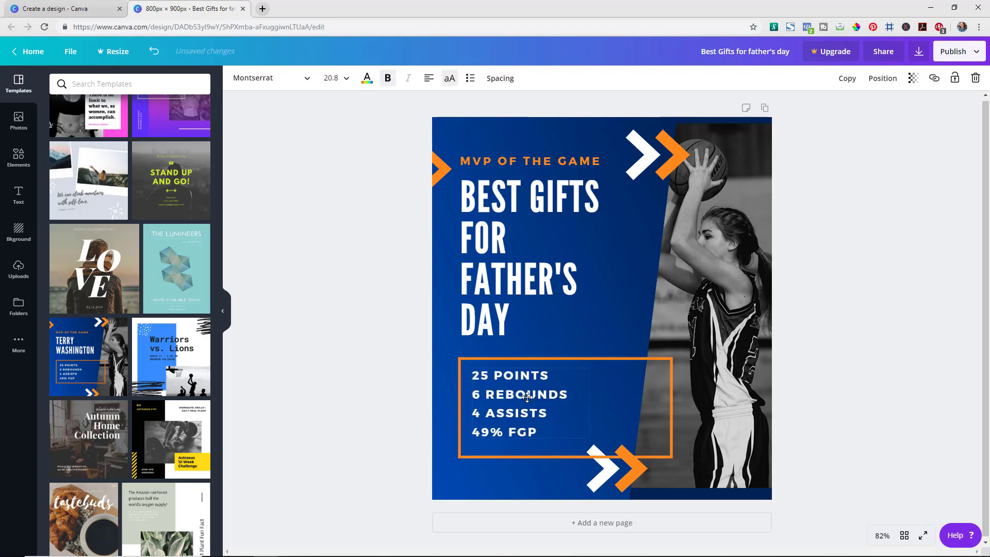
{"action": "left_click", "coordinate": [949, 431]}
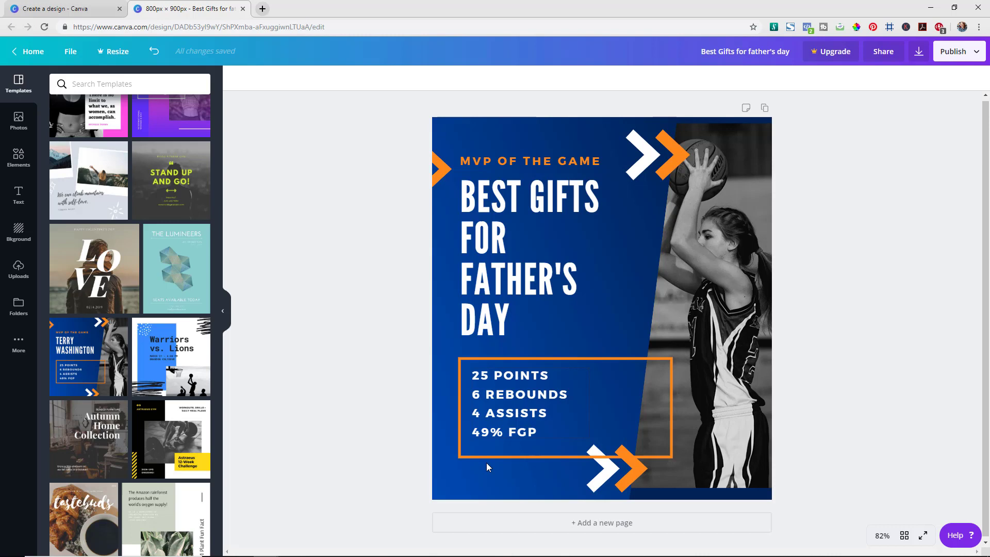
Change the background gradient's first colour to light grey so it fades into navy
{"action": "left_click", "coordinate": [439, 479]}
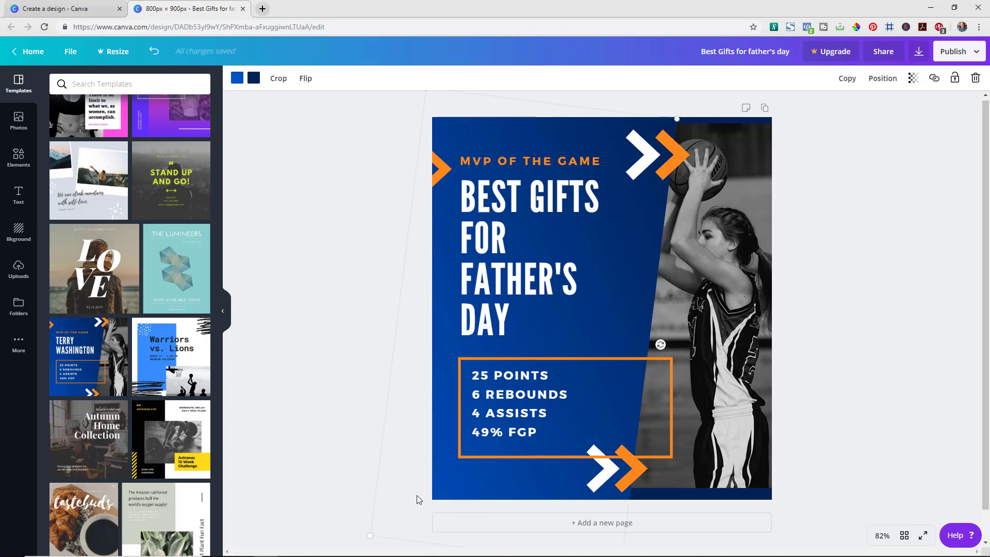
{"action": "left_click", "coordinate": [236, 78]}
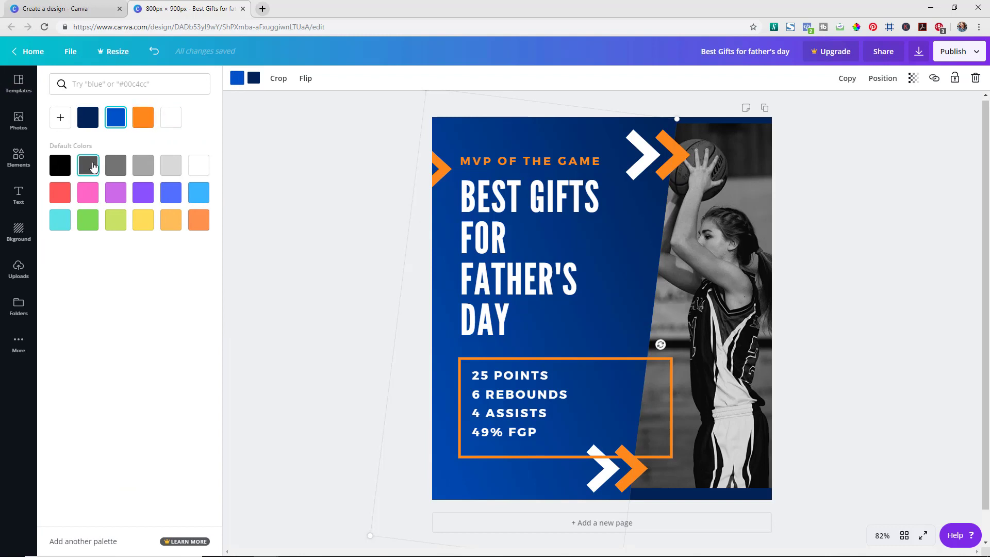
{"action": "left_click", "coordinate": [93, 166]}
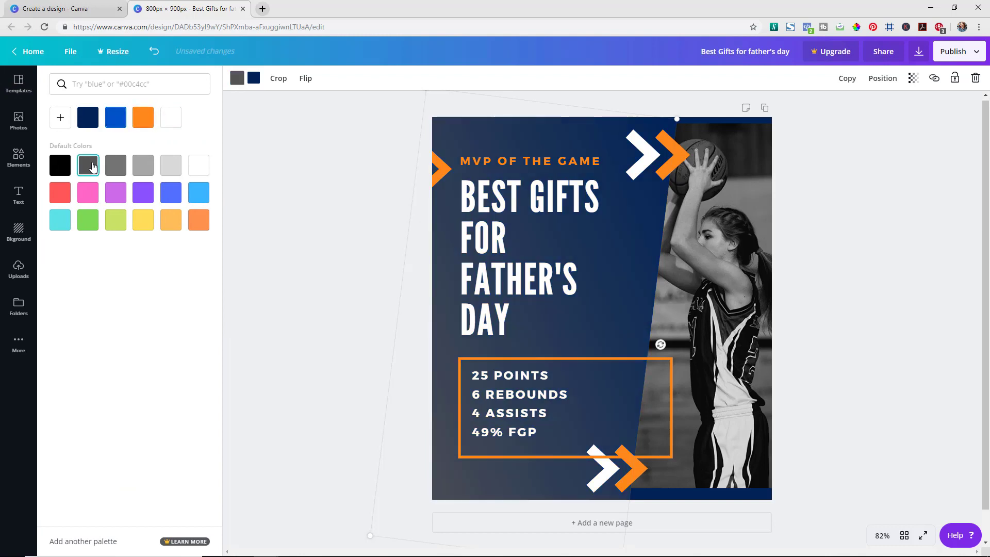
{"action": "left_click", "coordinate": [143, 165]}
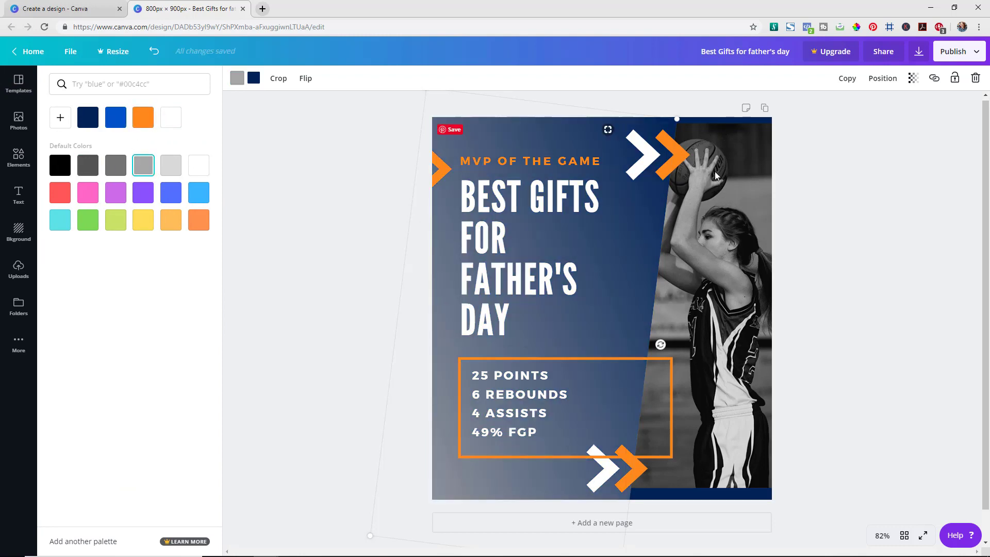
{"action": "left_click", "coordinate": [723, 217]}
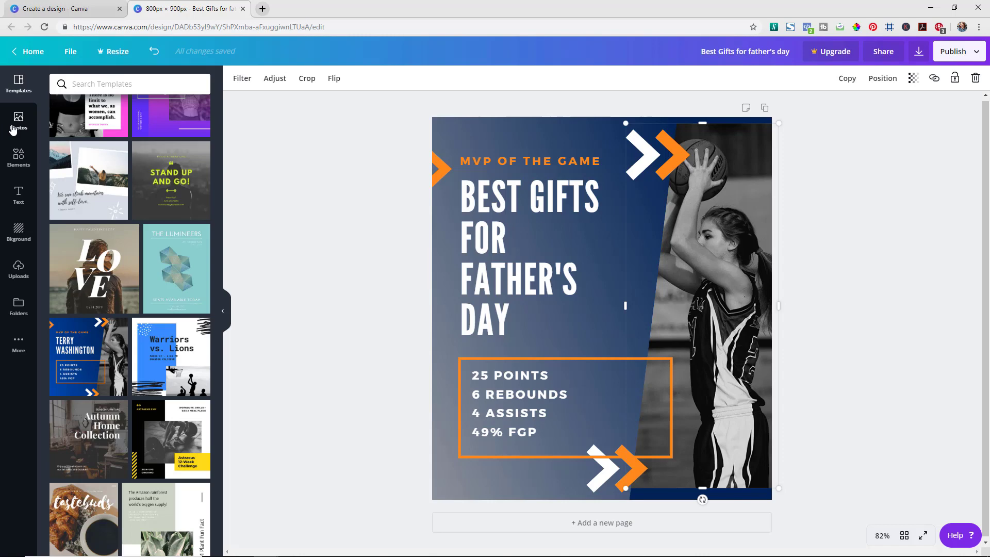
Replace the basketball player with the black-and-white office photo, shifted left within its frame
{"action": "left_click", "coordinate": [29, 122]}
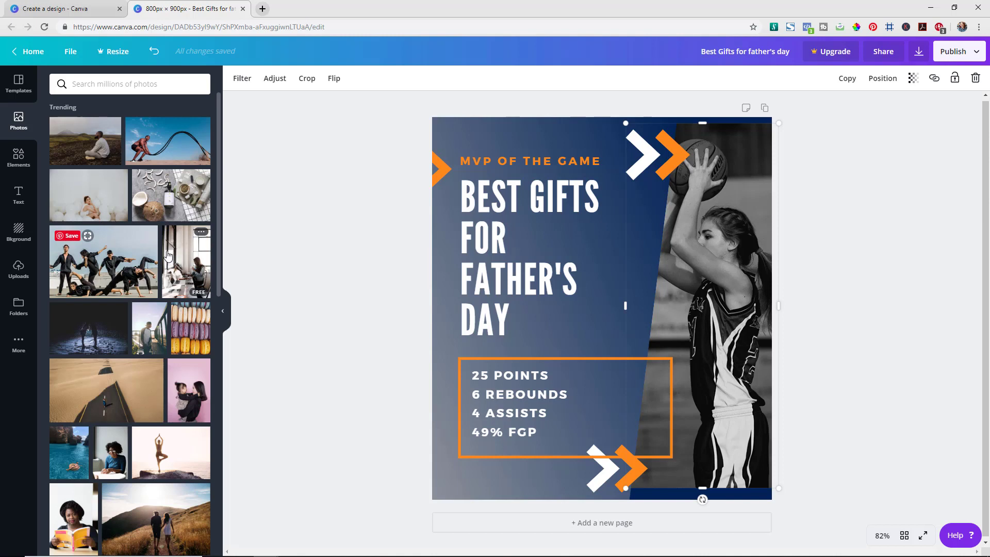
{"action": "left_click_drag", "start_coordinate": [180, 260], "coordinate": [710, 299]}
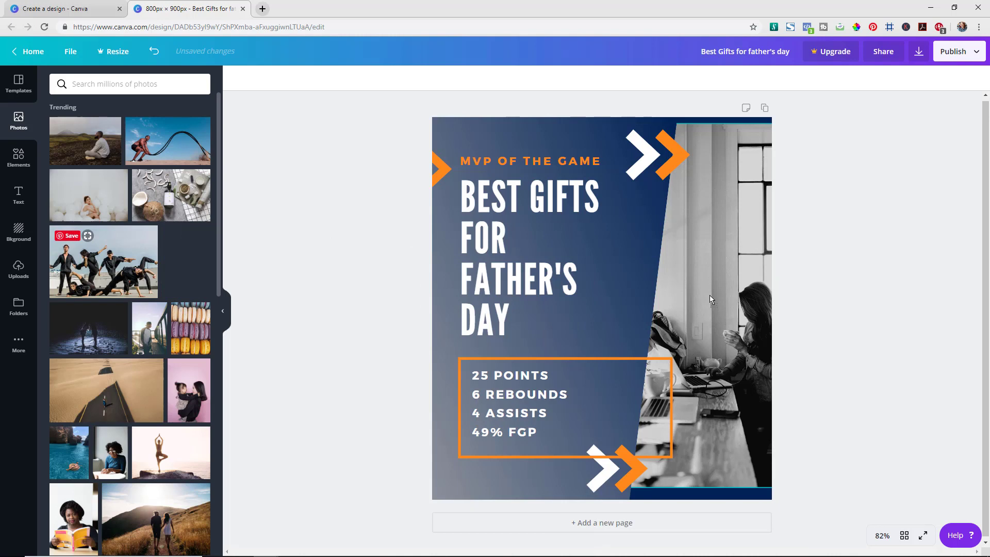
{"action": "left_click", "coordinate": [724, 343]}
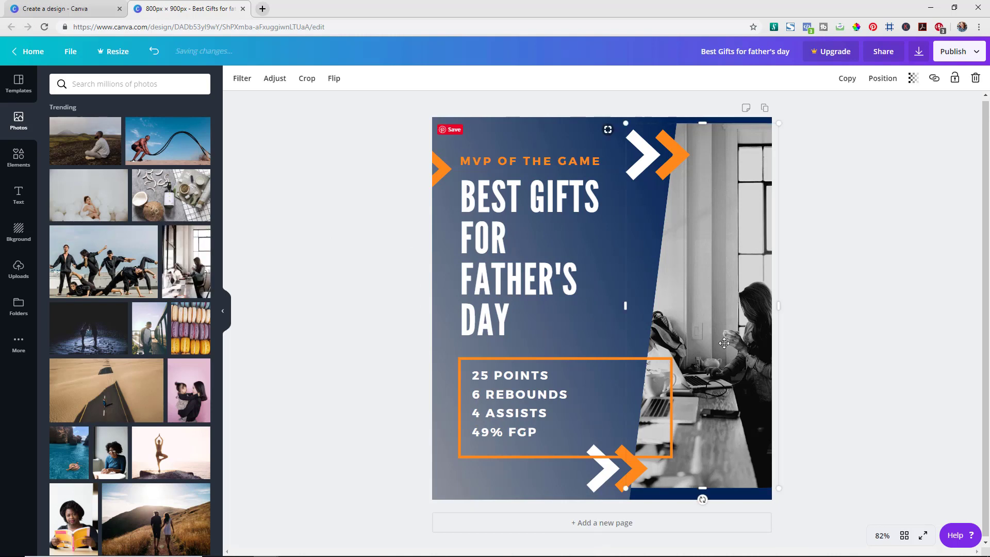
{"action": "double_click", "coordinate": [723, 343]}
{"action": "left_click_drag", "start_coordinate": [724, 343], "coordinate": [681, 340]}
{"action": "left_click", "coordinate": [851, 353]}
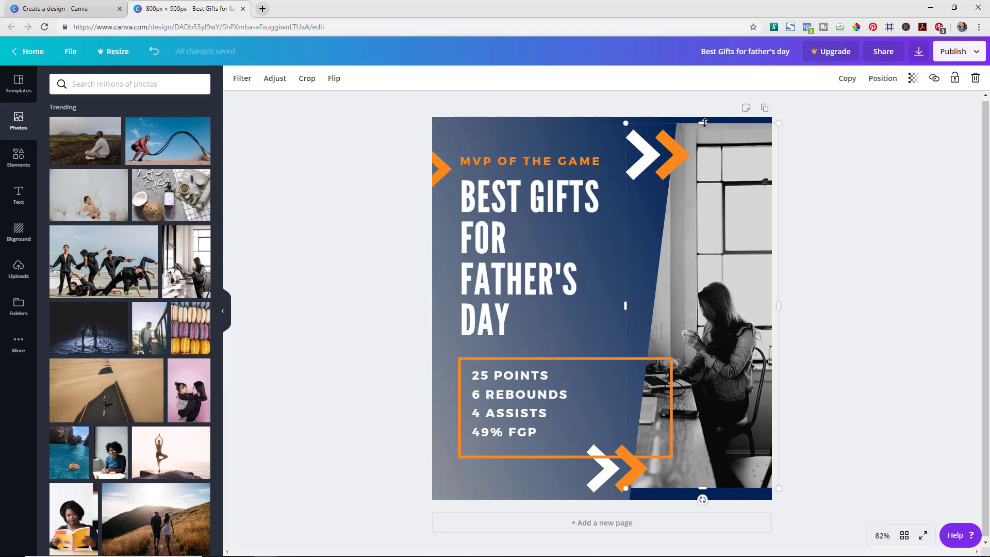
Stretch the office photo's top and bottom edges so it reaches the page bottom
{"action": "left_click_drag", "start_coordinate": [704, 123], "coordinate": [705, 116]}
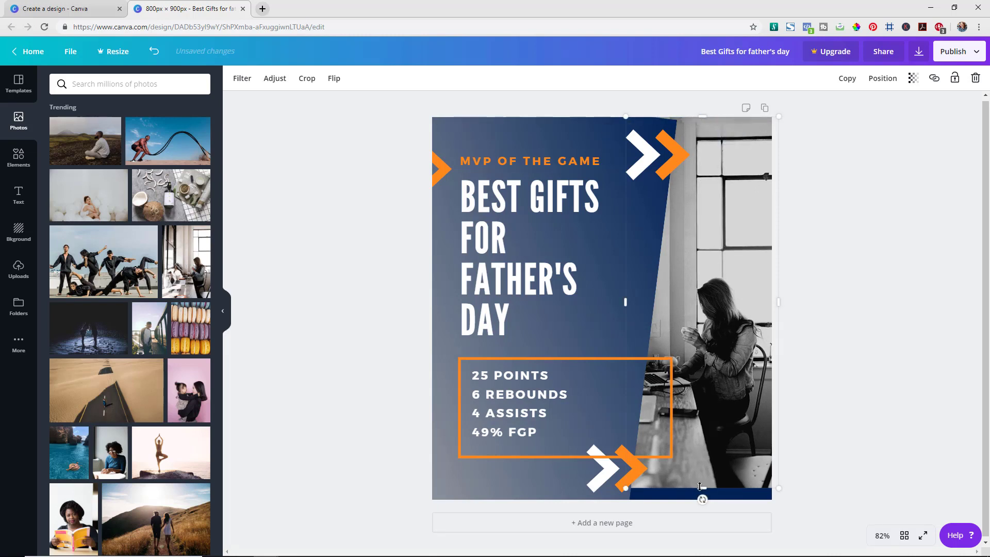
{"action": "left_click_drag", "start_coordinate": [700, 486], "coordinate": [701, 504]}
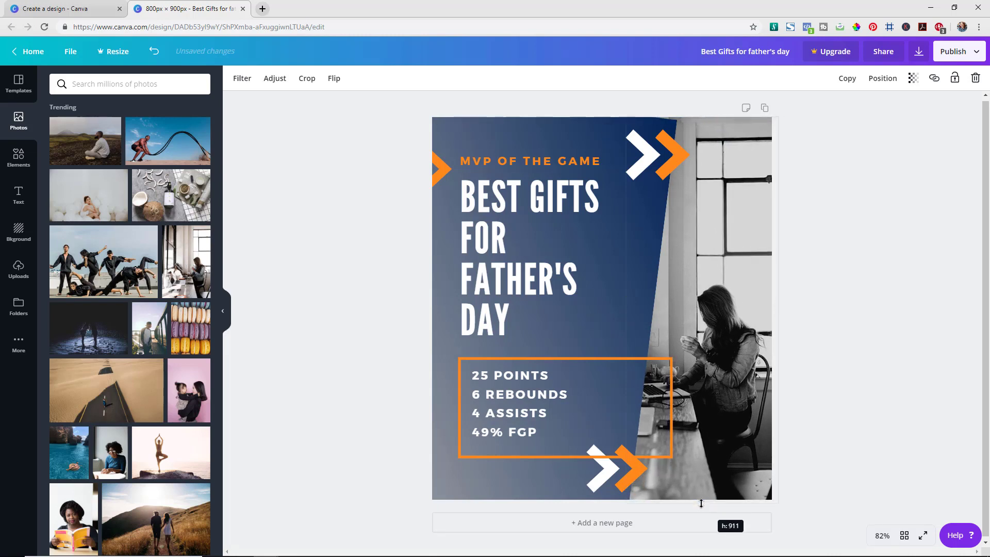
{"action": "double_click", "coordinate": [714, 413]}
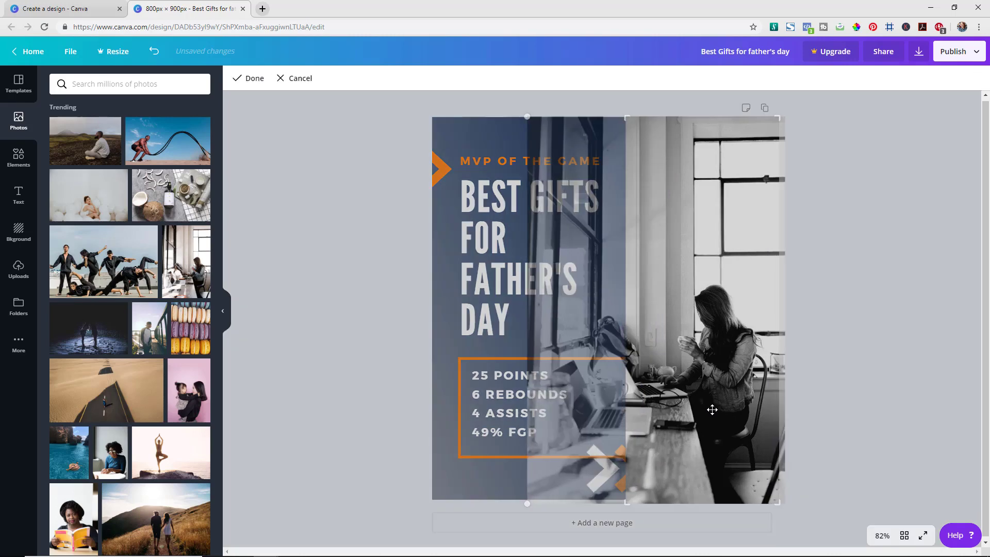
{"action": "left_click", "coordinate": [851, 407]}
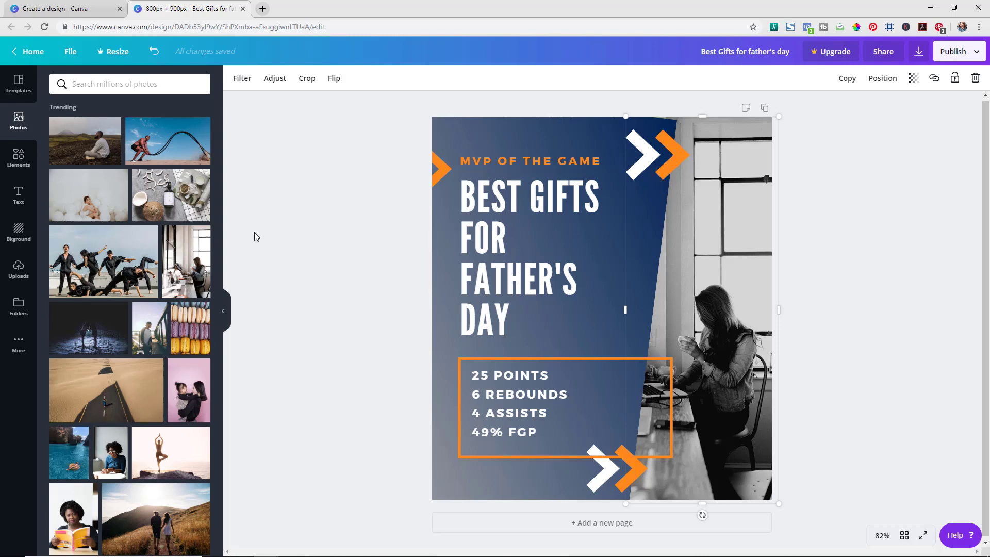
Check Uploads, show all Grids layouts under Elements, and marquee-select every page element
{"action": "left_click", "coordinate": [17, 271]}
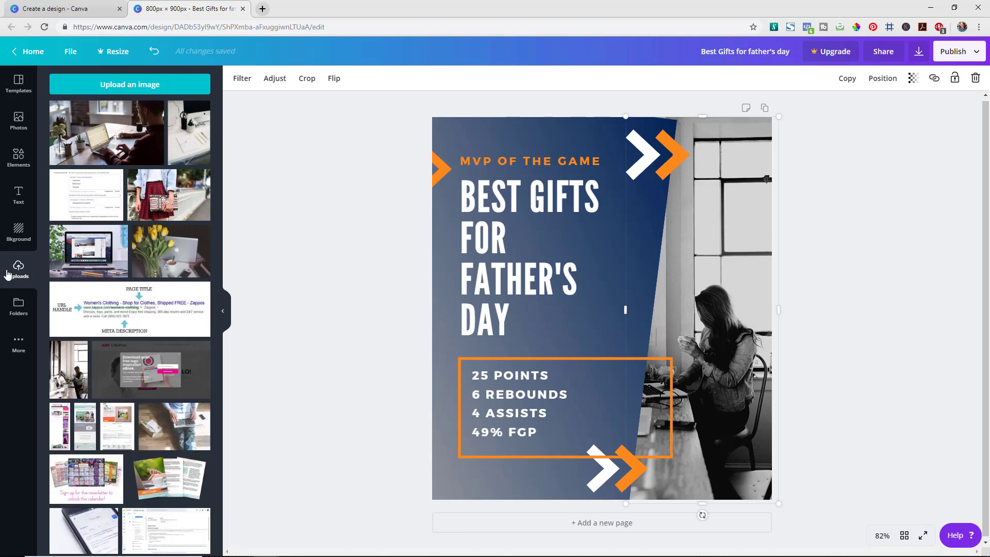
{"action": "left_click", "coordinate": [19, 165]}
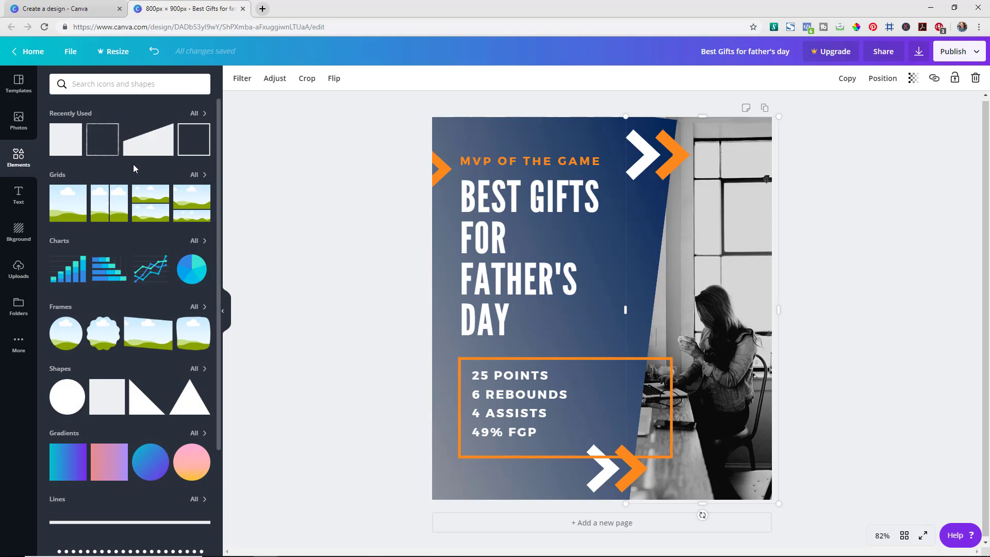
{"action": "left_click", "coordinate": [196, 178]}
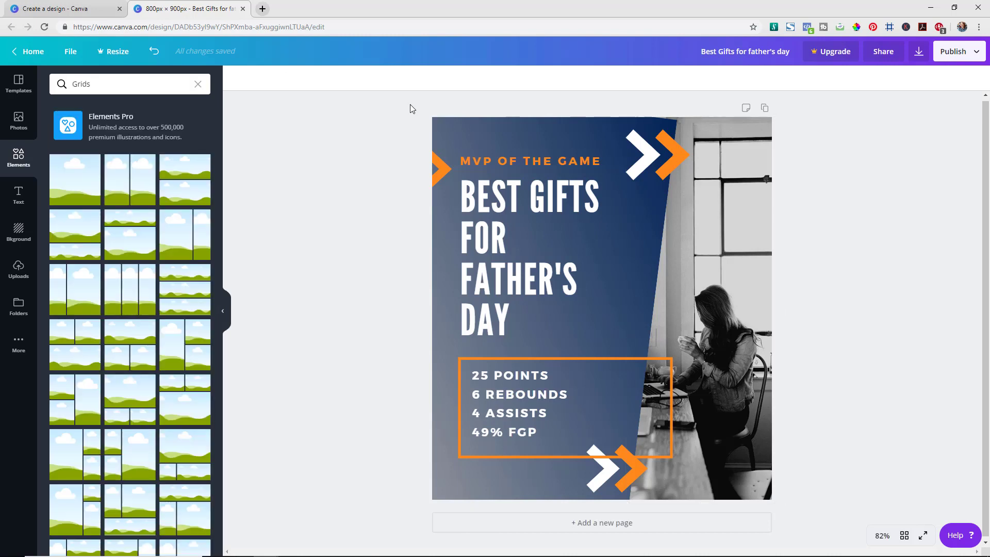
{"action": "left_click_drag", "start_coordinate": [409, 104], "coordinate": [818, 508]}
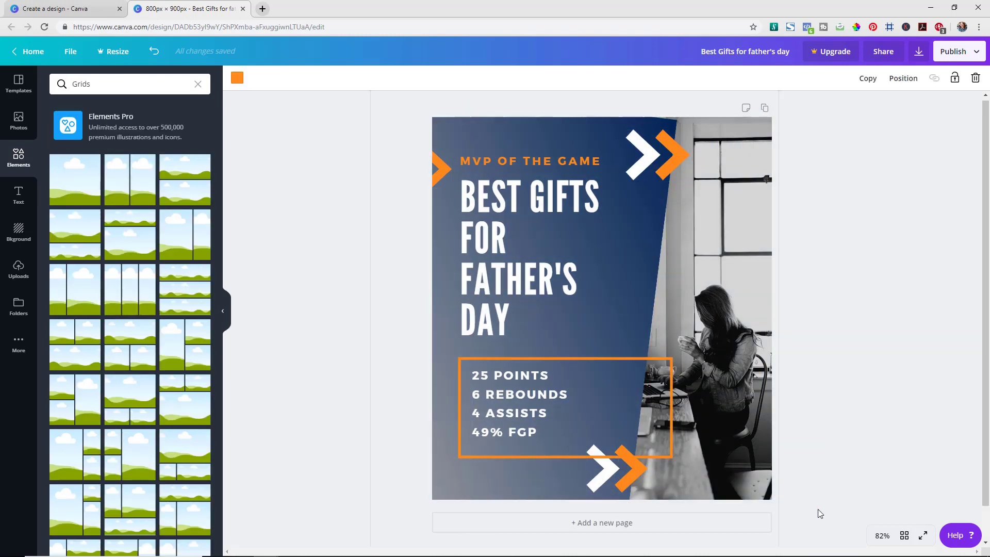
Delete all selected elements and set the empty page background to white
{"action": "key", "text": "Delete"}
{"action": "left_click", "coordinate": [608, 323]}
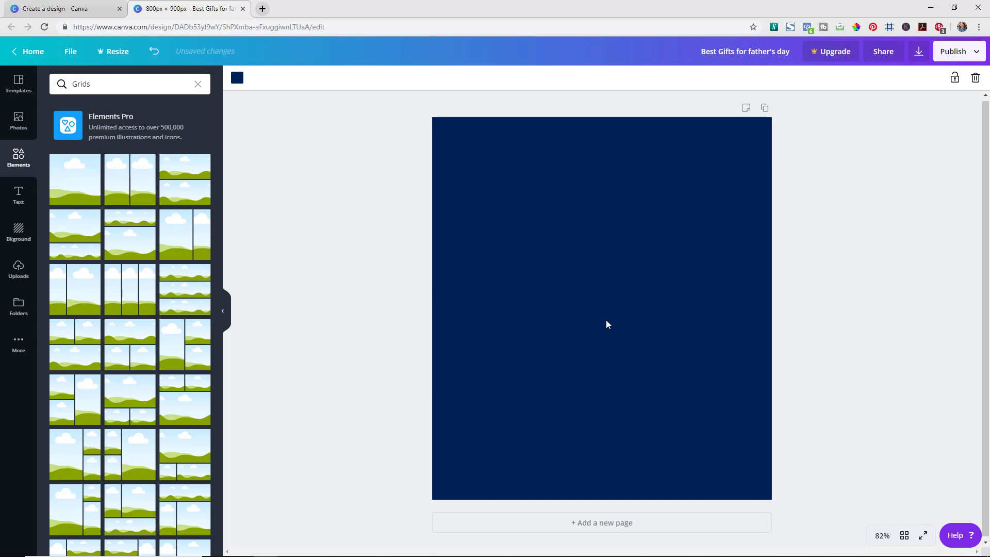
{"action": "key", "text": "Escape"}
{"action": "left_click", "coordinate": [462, 203]}
{"action": "left_click", "coordinate": [237, 78]}
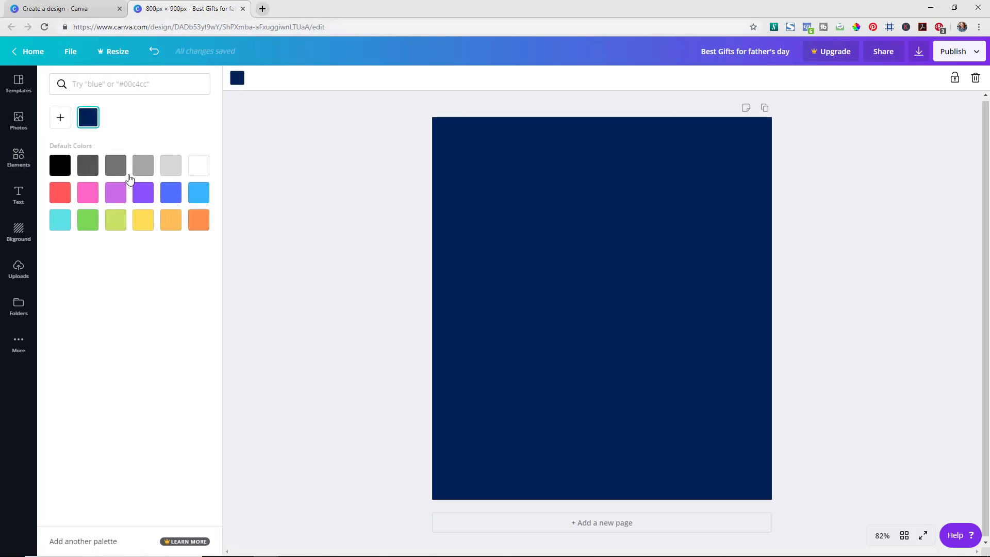
{"action": "left_click", "coordinate": [199, 165]}
{"action": "key", "text": "Escape"}
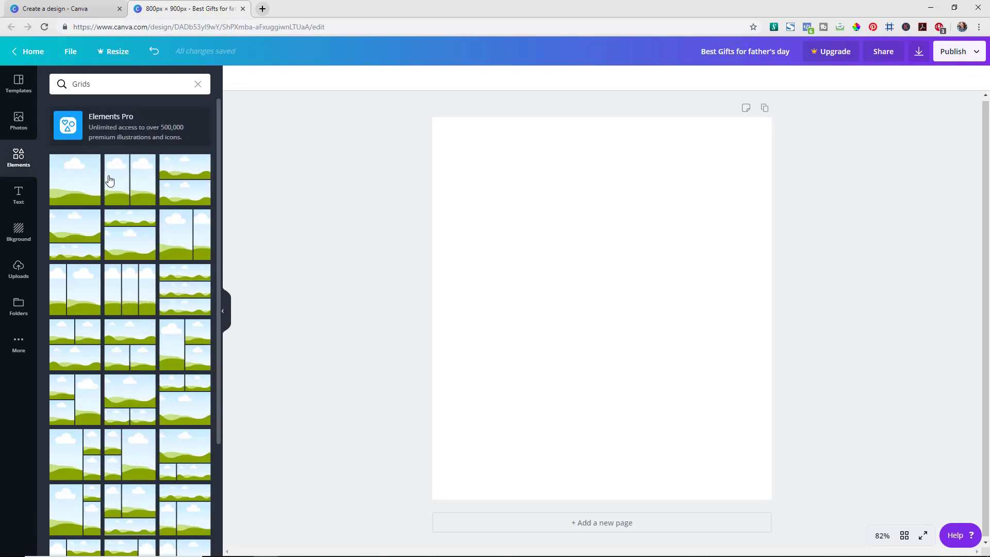
{"action": "scroll", "coordinate": [169, 313], "scroll_direction": "down", "scroll_amount": 1}
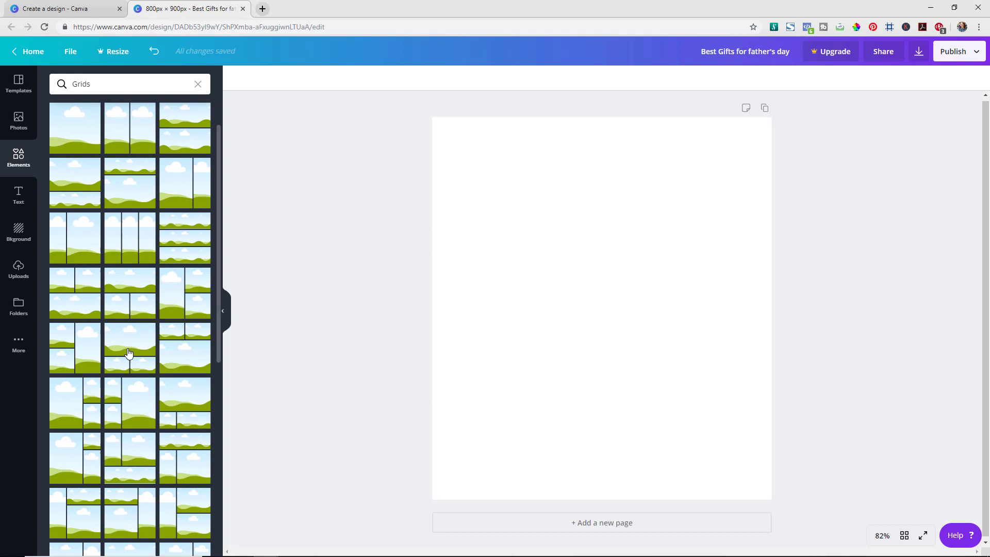
{"action": "scroll", "coordinate": [170, 364], "scroll_direction": "down", "scroll_amount": 2}
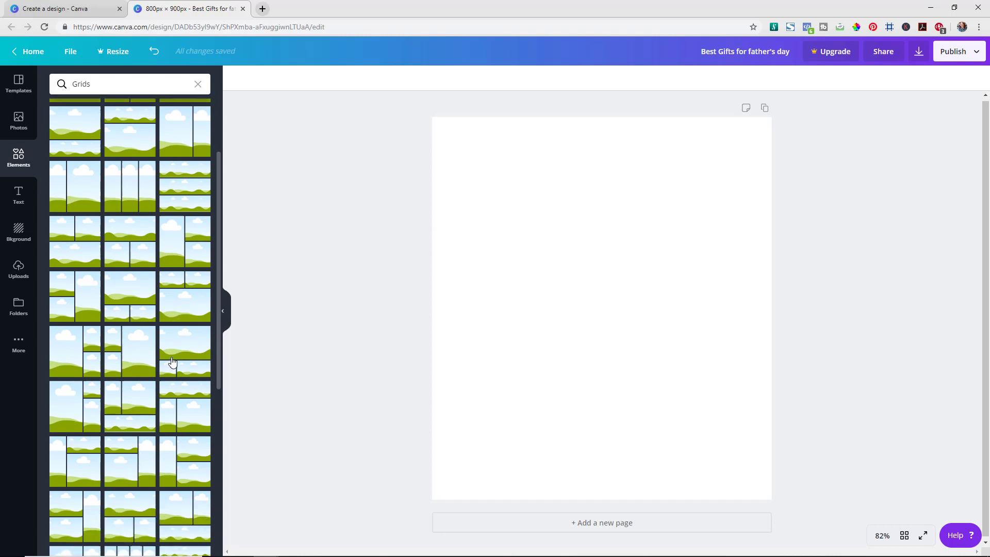
{"action": "scroll", "coordinate": [174, 360], "scroll_direction": "down", "scroll_amount": 4}
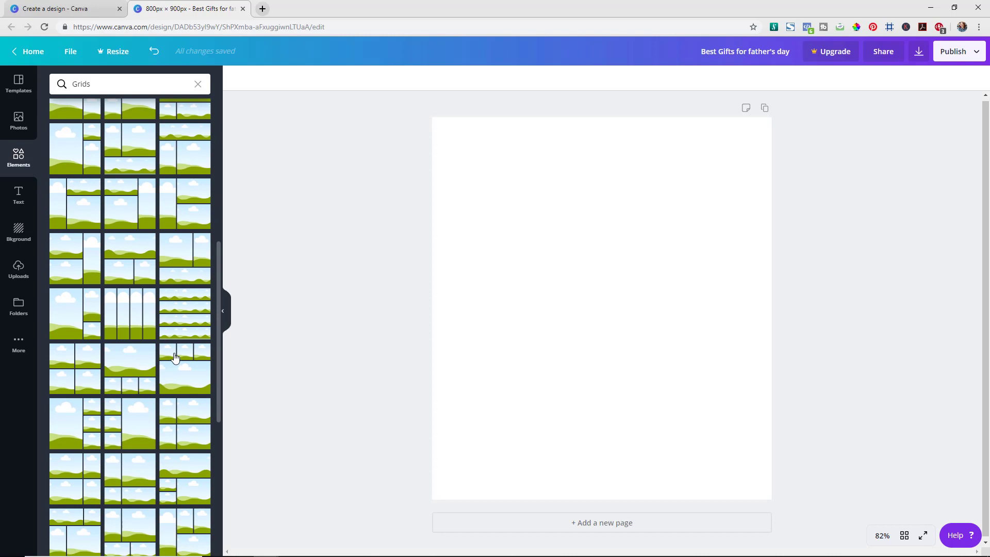
{"action": "scroll", "coordinate": [174, 358], "scroll_direction": "down", "scroll_amount": 2}
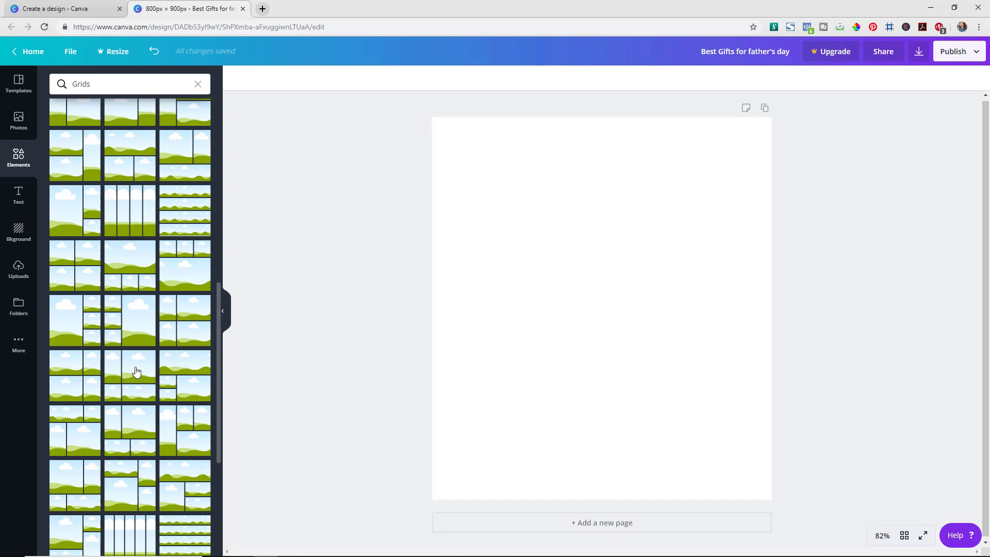
Add a four-cell photo grid to the blank page, then switch to stock Photos
{"action": "left_click", "coordinate": [134, 428]}
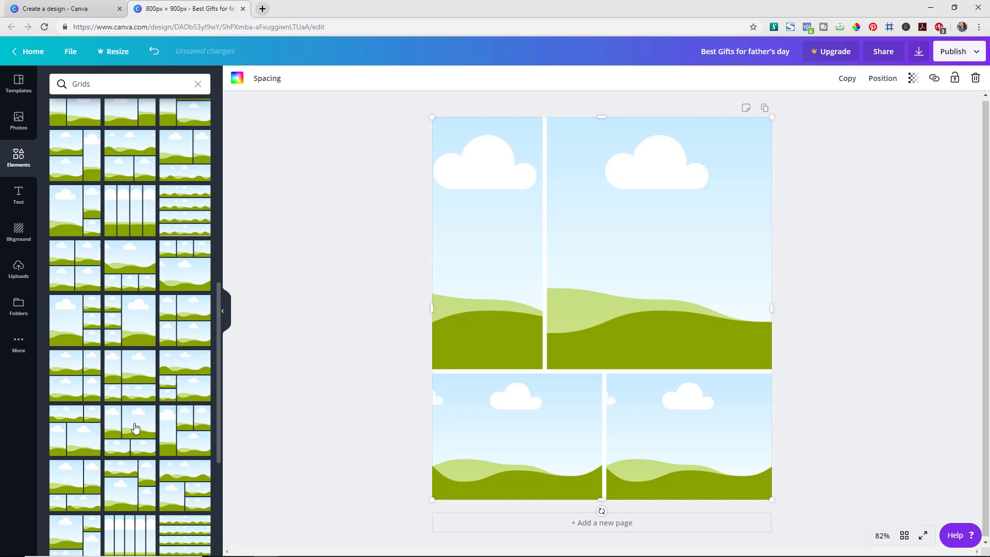
{"action": "left_click", "coordinate": [820, 393]}
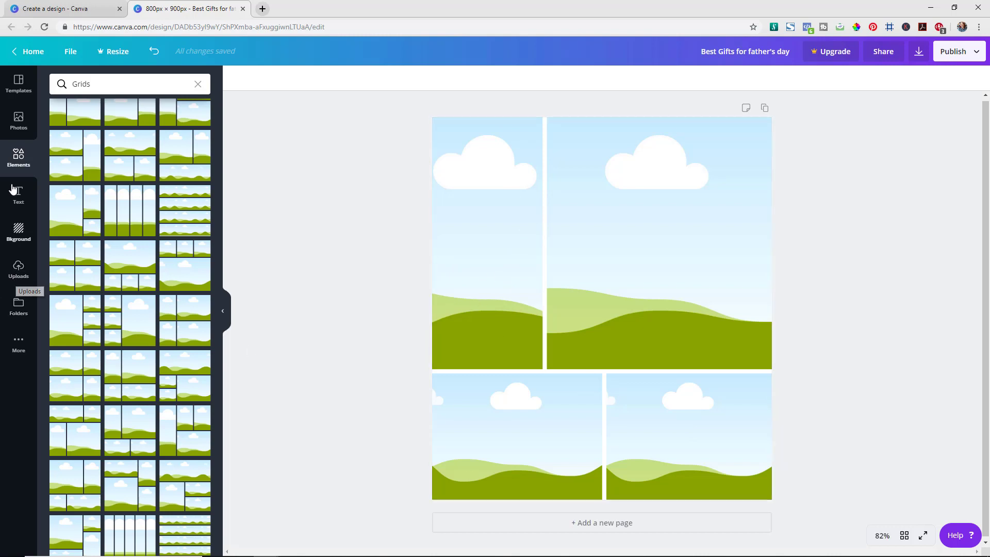
{"action": "left_click", "coordinate": [19, 128]}
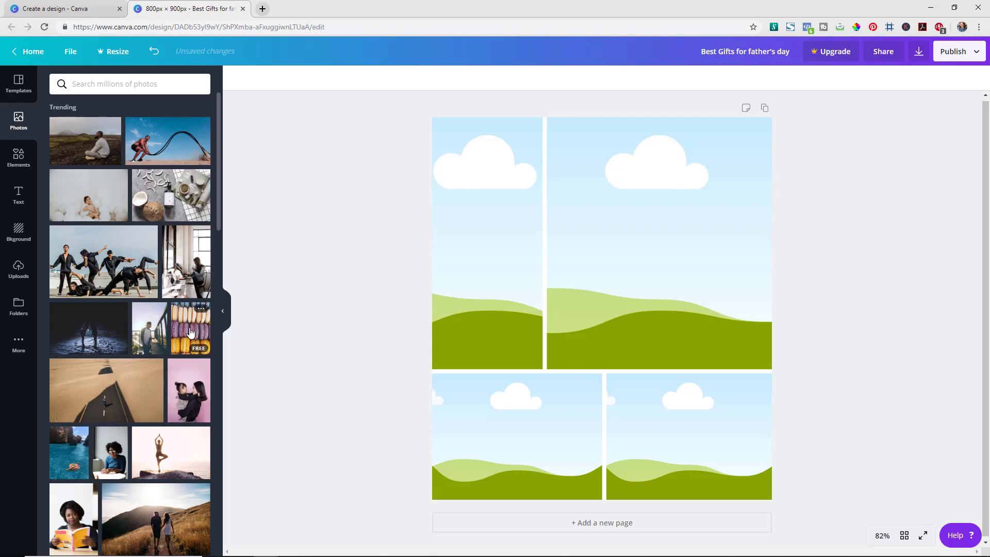
Fill the top-left cell with the macarons photo, adjust its framing, and put the mother-daughter photo top-right
{"action": "left_click_drag", "start_coordinate": [190, 332], "coordinate": [449, 268]}
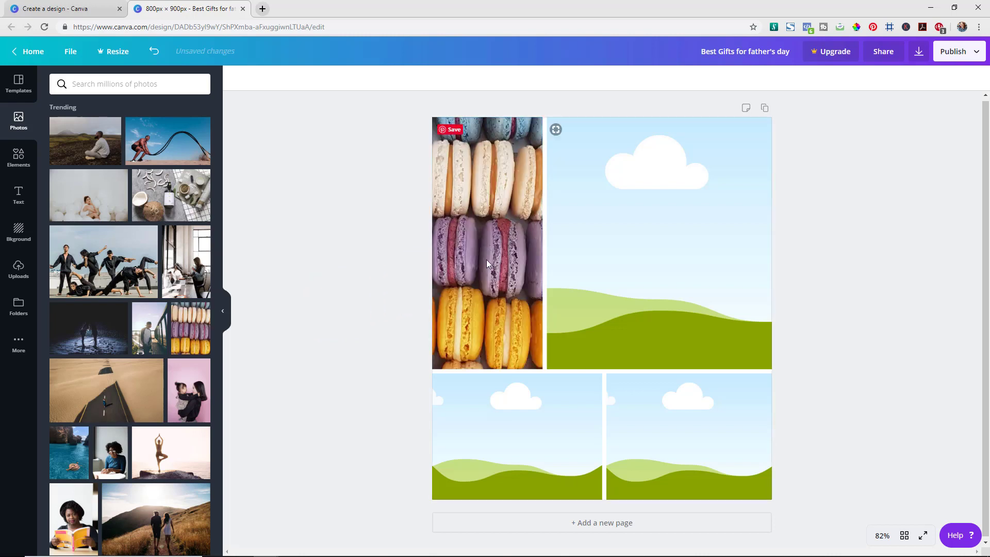
{"action": "double_click", "coordinate": [487, 260]}
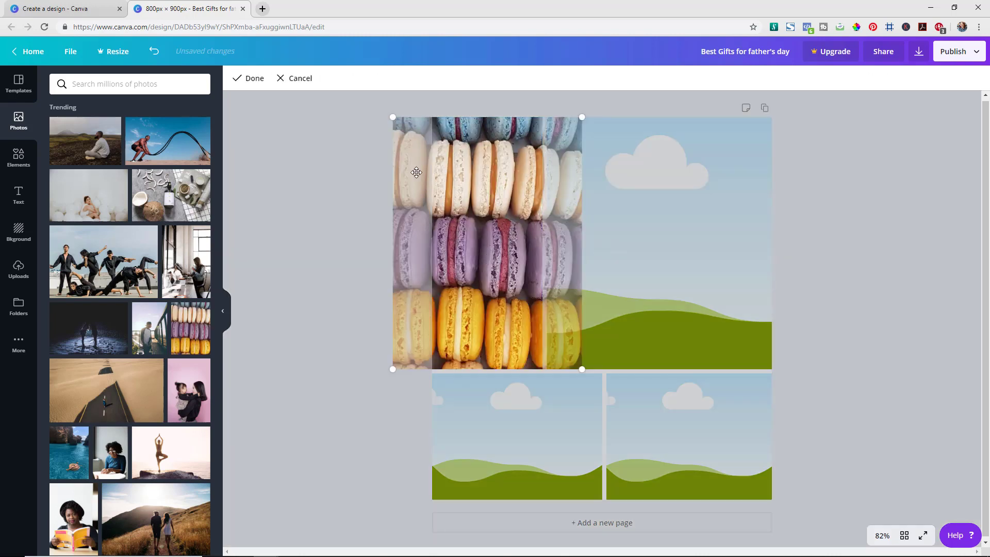
{"action": "mouse_move", "coordinate": [478, 231]}
{"action": "left_mouse_down"}
{"action": "mouse_move", "coordinate": [488, 230]}
{"action": "mouse_move", "coordinate": [471, 228]}
{"action": "left_mouse_up"}
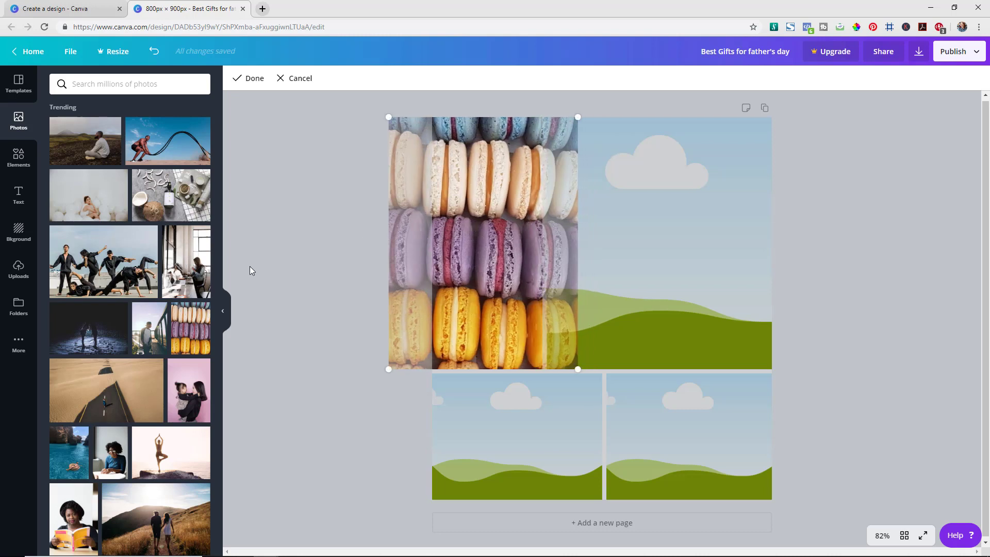
{"action": "left_click", "coordinate": [284, 310]}
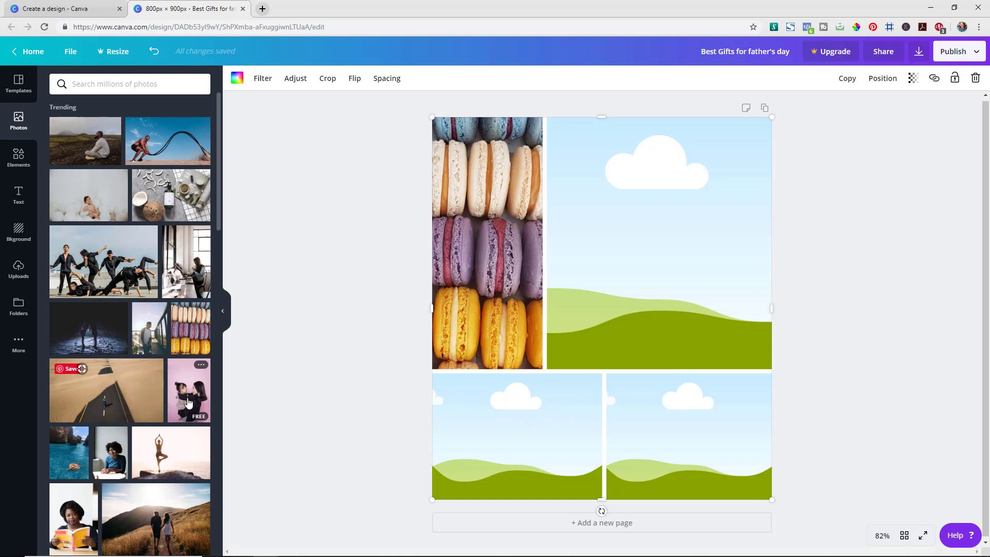
{"action": "left_click_drag", "start_coordinate": [186, 402], "coordinate": [625, 255]}
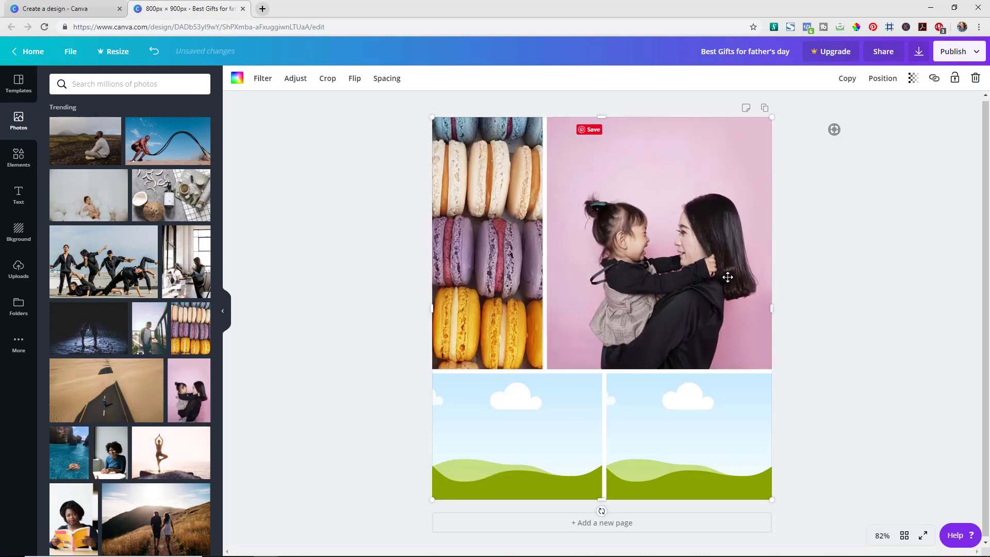
{"action": "left_click", "coordinate": [855, 279]}
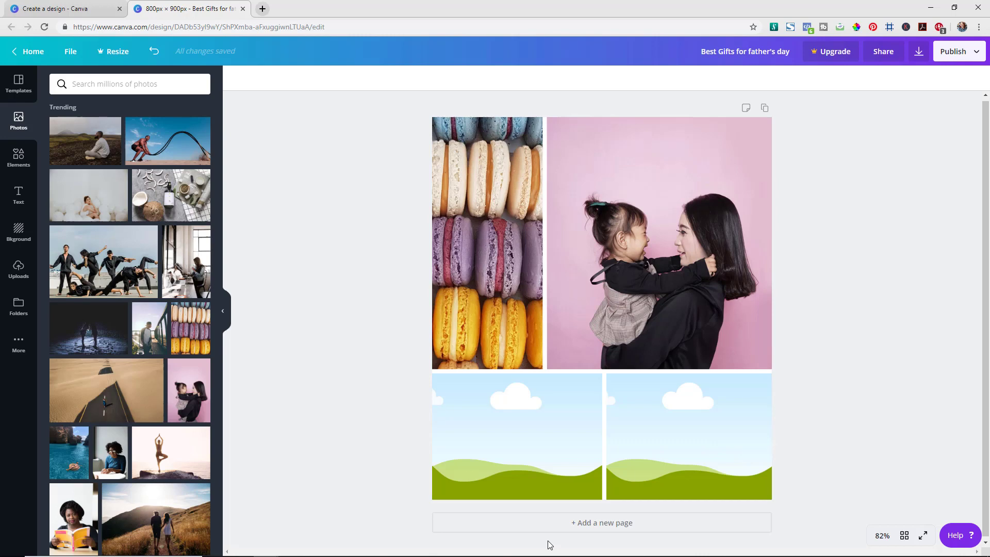
Open the Text panel and browse its heading styles and preset font combinations
{"action": "left_click", "coordinate": [20, 205]}
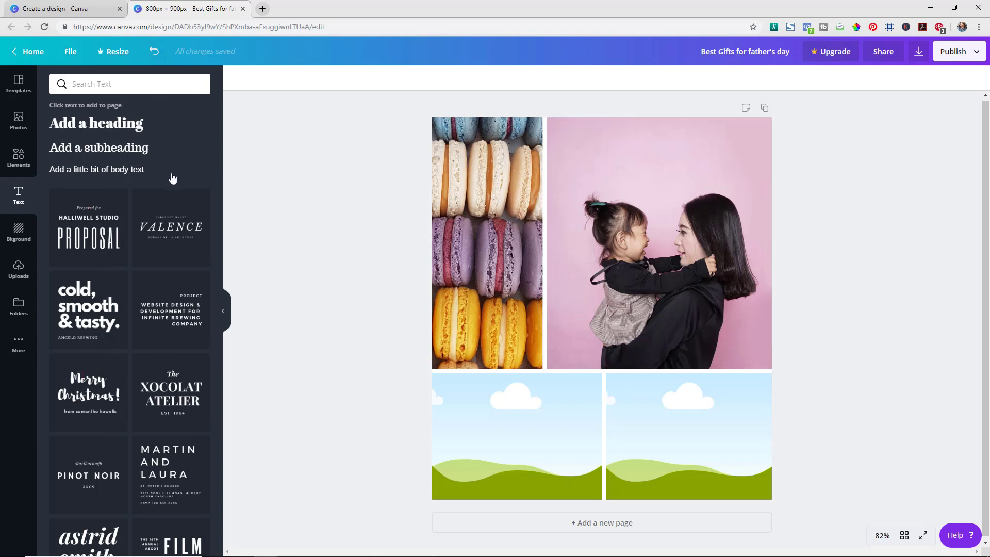
{"action": "scroll", "coordinate": [162, 237], "scroll_direction": "down", "scroll_amount": 4}
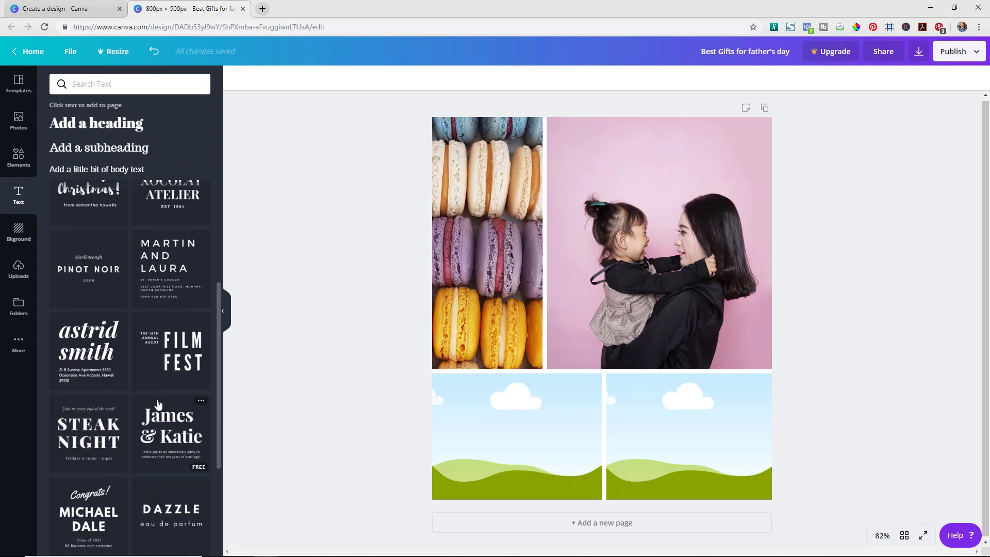
{"action": "scroll", "coordinate": [160, 403], "scroll_direction": "up", "scroll_amount": 1}
{"action": "scroll", "coordinate": [161, 403], "scroll_direction": "up", "scroll_amount": 2}
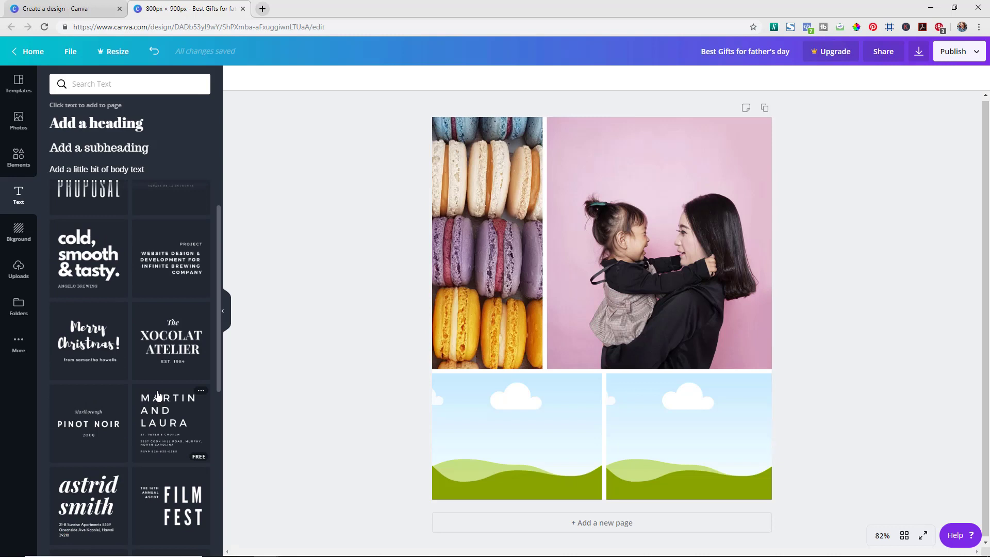
{"action": "scroll", "coordinate": [158, 396], "scroll_direction": "up", "scroll_amount": 1}
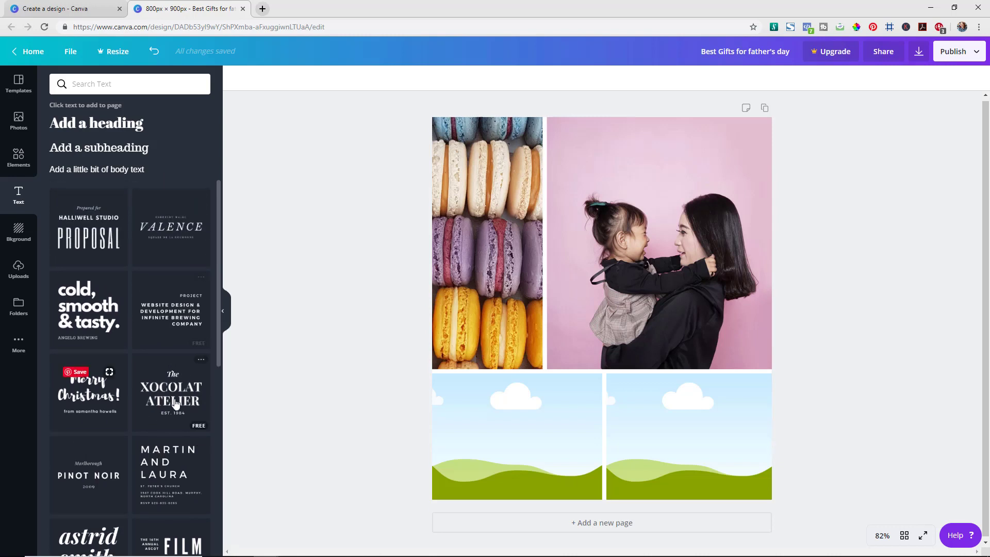
Add the Xocolat Atelier text template, shrink it and move it onto the pink photo
{"action": "left_click_drag", "start_coordinate": [164, 407], "coordinate": [825, 340]}
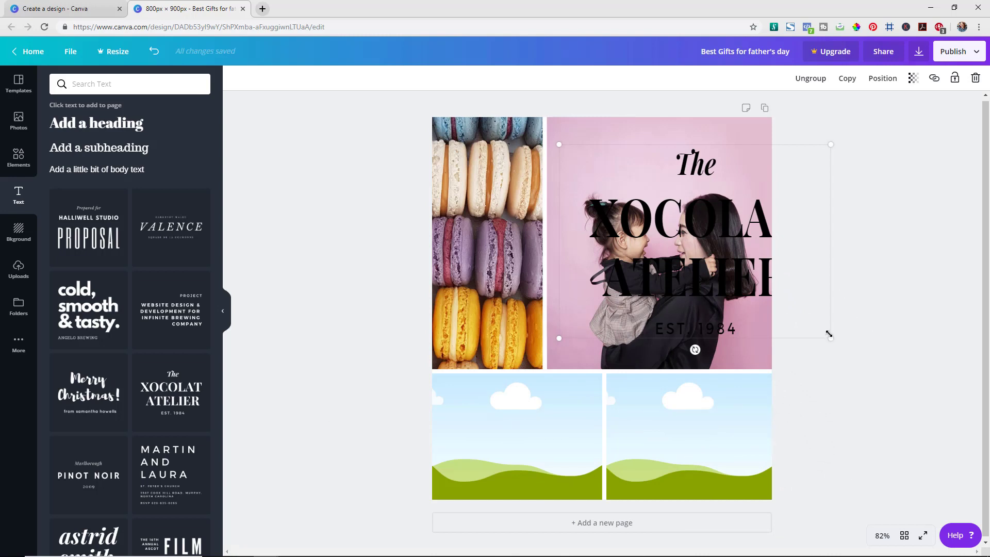
{"action": "left_click_drag", "start_coordinate": [828, 334], "coordinate": [682, 232]}
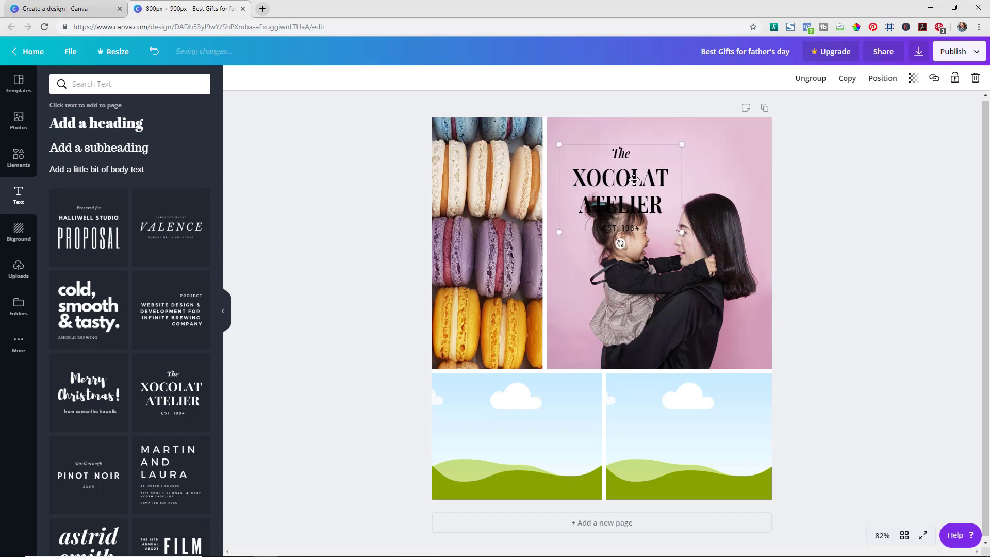
{"action": "left_click_drag", "start_coordinate": [634, 179], "coordinate": [671, 154]}
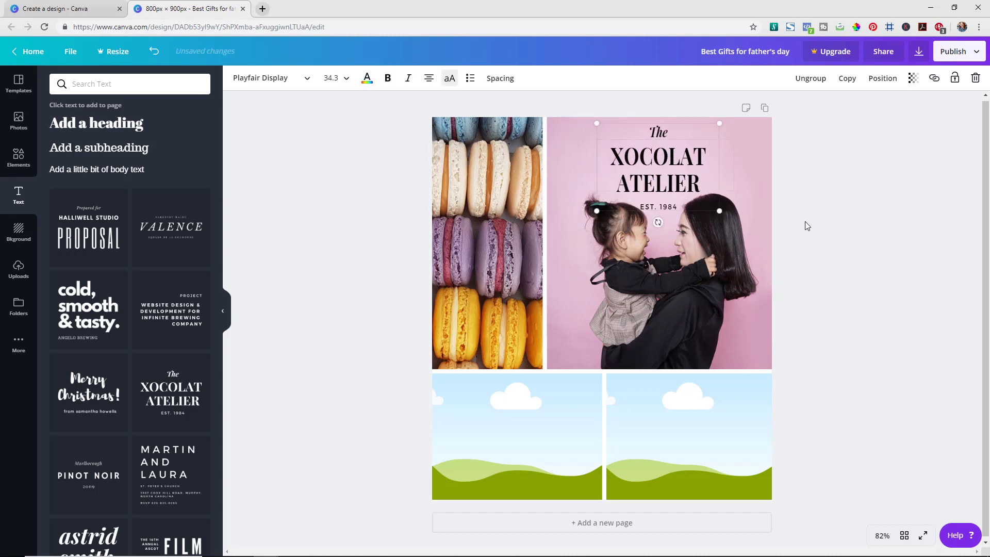
{"action": "left_click", "coordinate": [895, 240]}
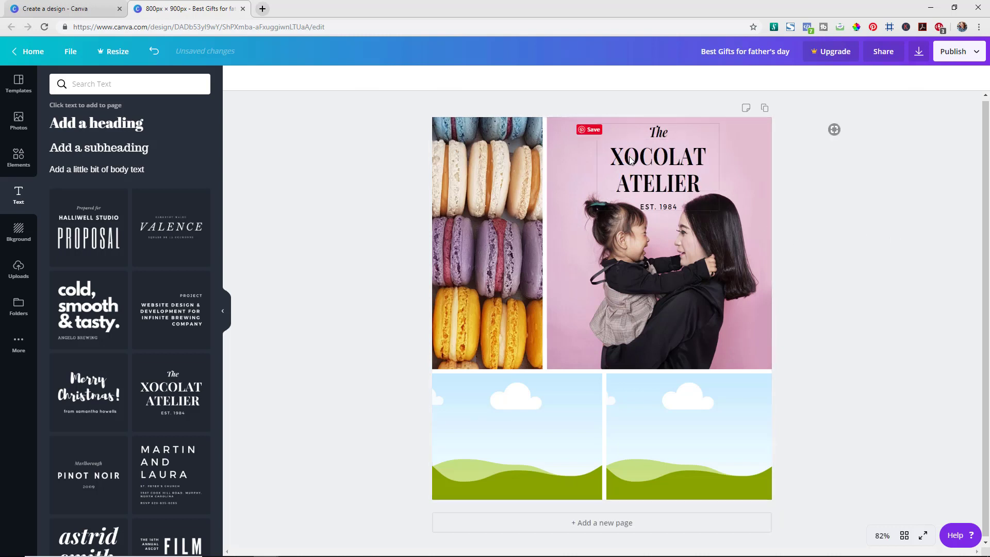
Retype the template lines as 'The Ultimate Guide for' and 'YOUR MOM THIS MOTHER'S DAY'
{"action": "left_click", "coordinate": [661, 131]}
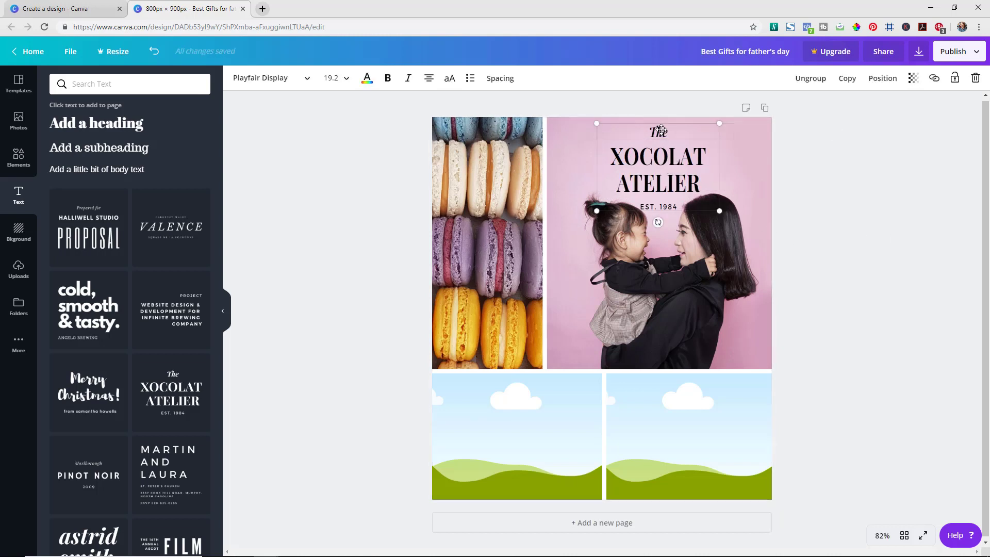
{"action": "left_click", "coordinate": [668, 131]}
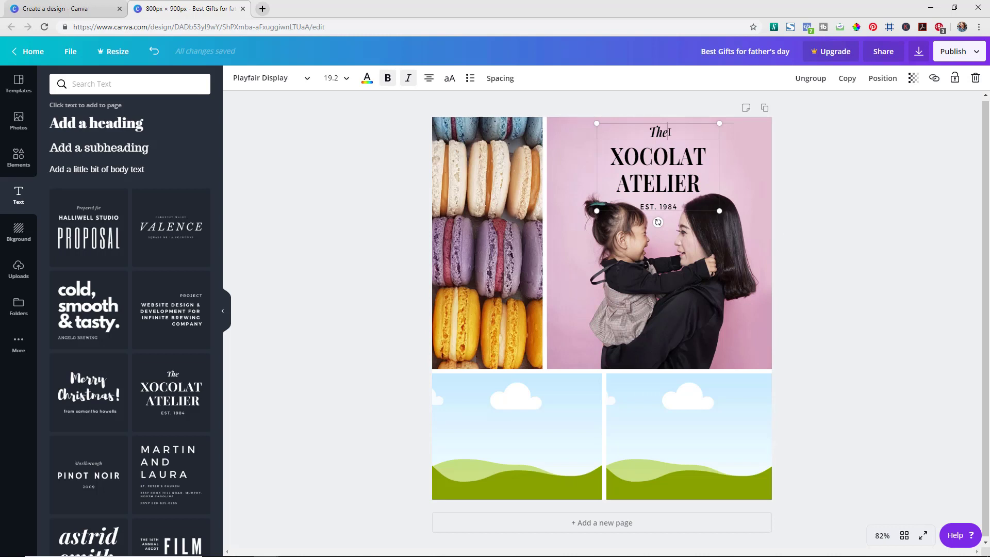
{"action": "key", "text": "ctrl+shift+period"}
{"action": "type", "text": "Ult"}
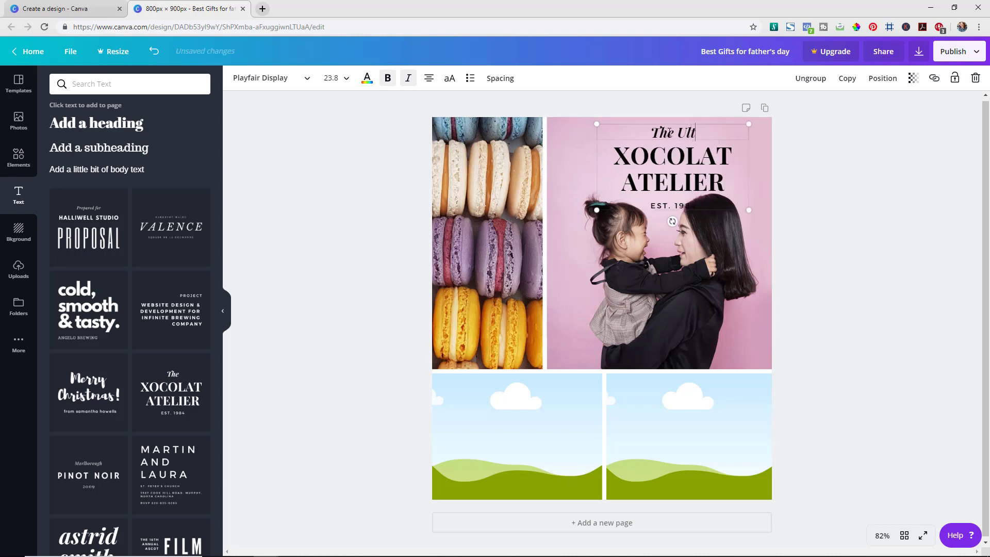
{"action": "type", "text": "imate Guide"}
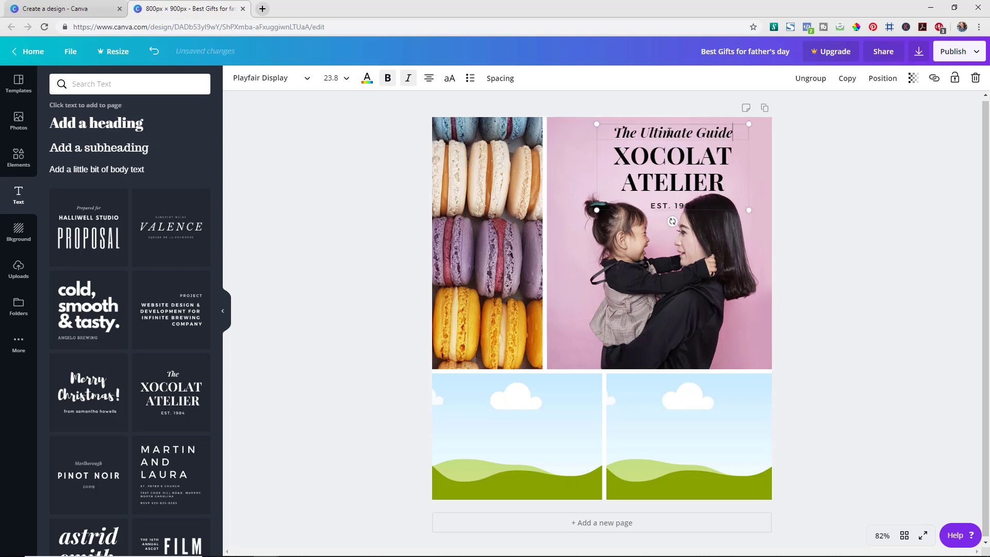
{"action": "type", "text": " for"}
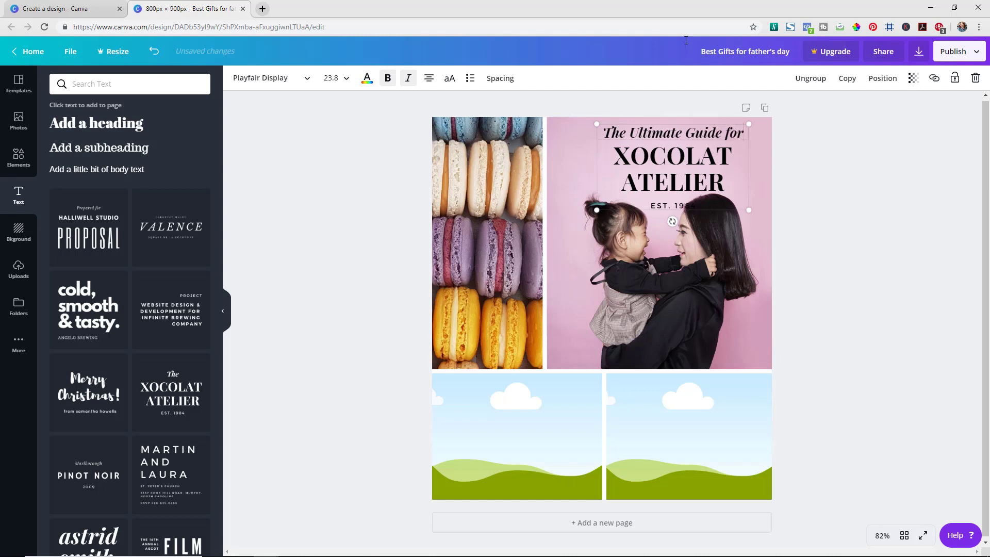
{"action": "left_click", "coordinate": [658, 158]}
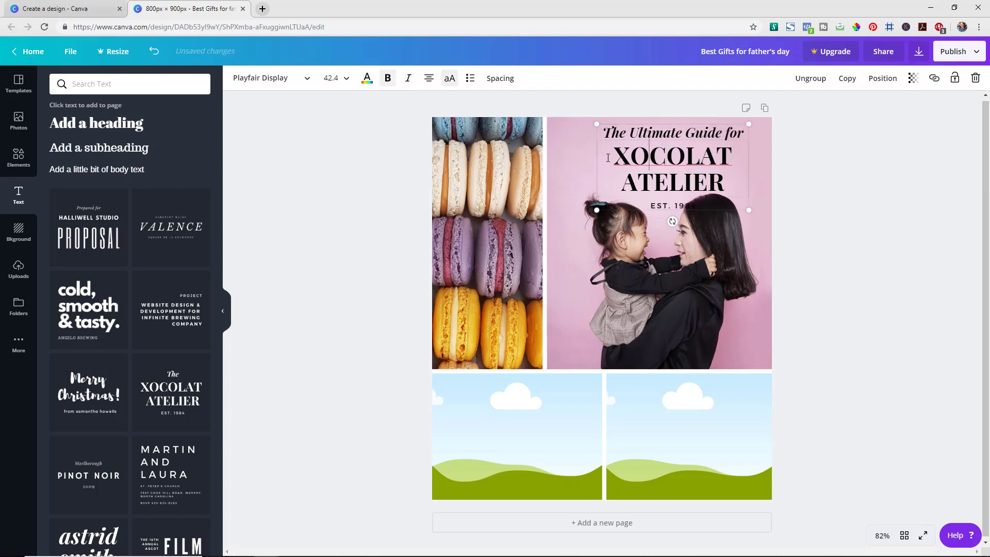
{"action": "left_click_drag", "start_coordinate": [608, 158], "coordinate": [768, 199]}
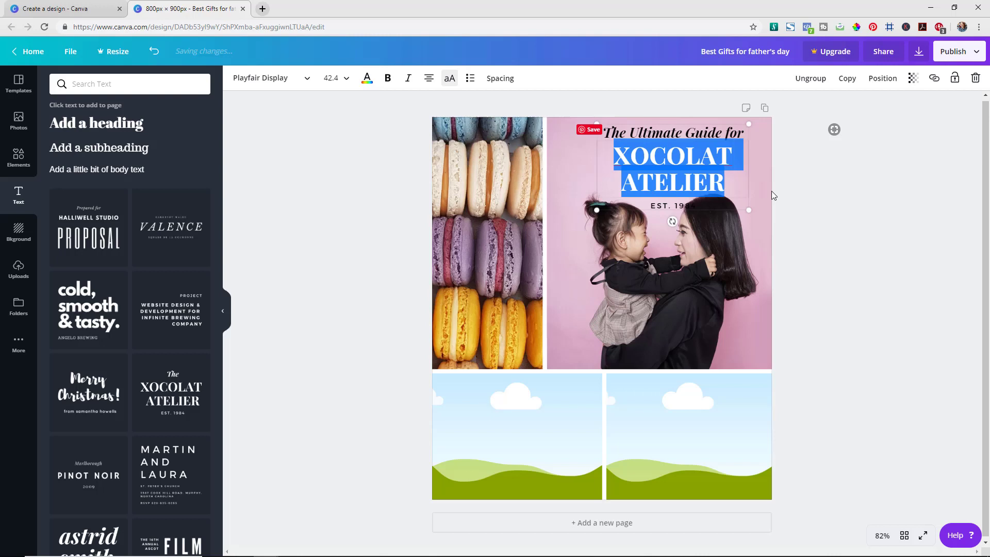
{"action": "type", "text": "YOUR M"}
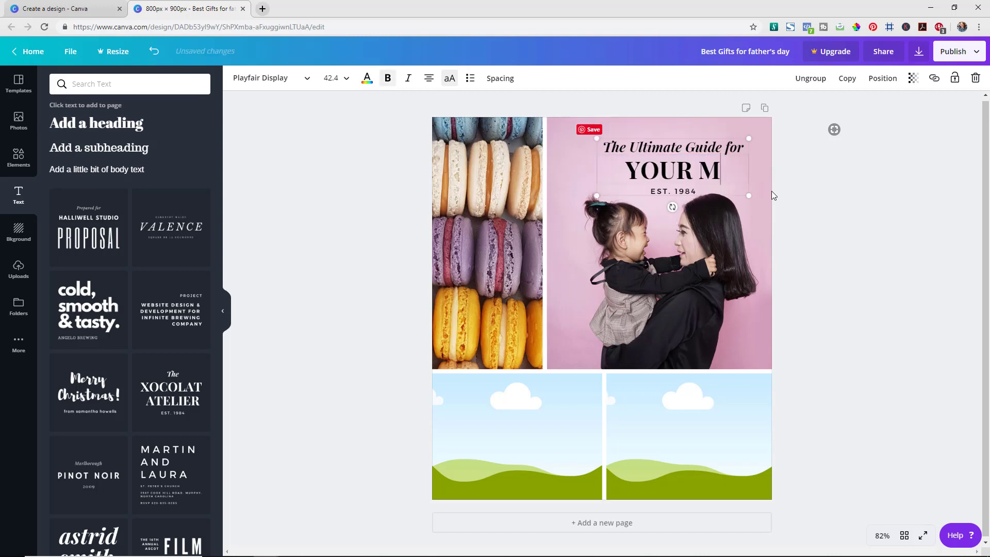
{"action": "type", "text": "OM THIS MO"}
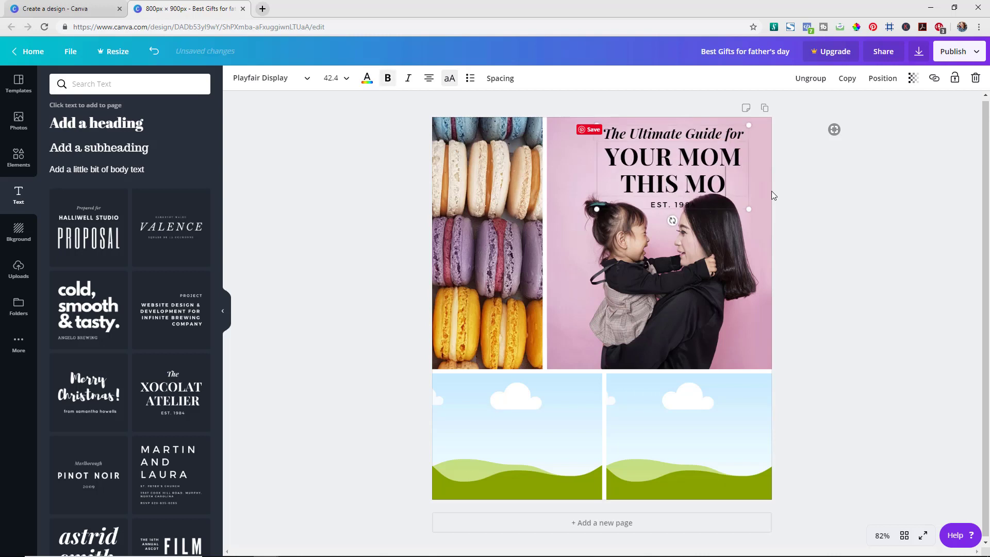
{"action": "type", "text": "THER'S"}
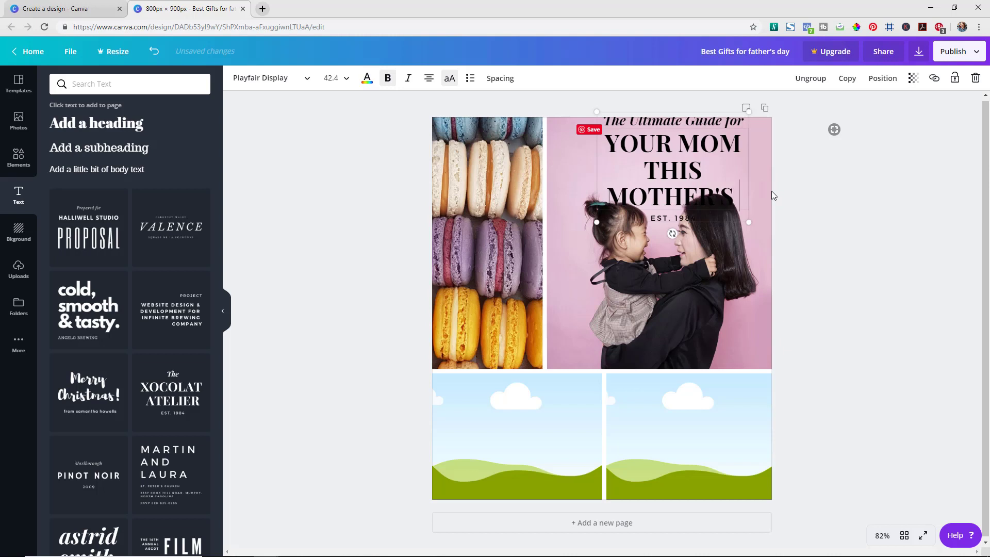
{"action": "type", "text": " DAY"}
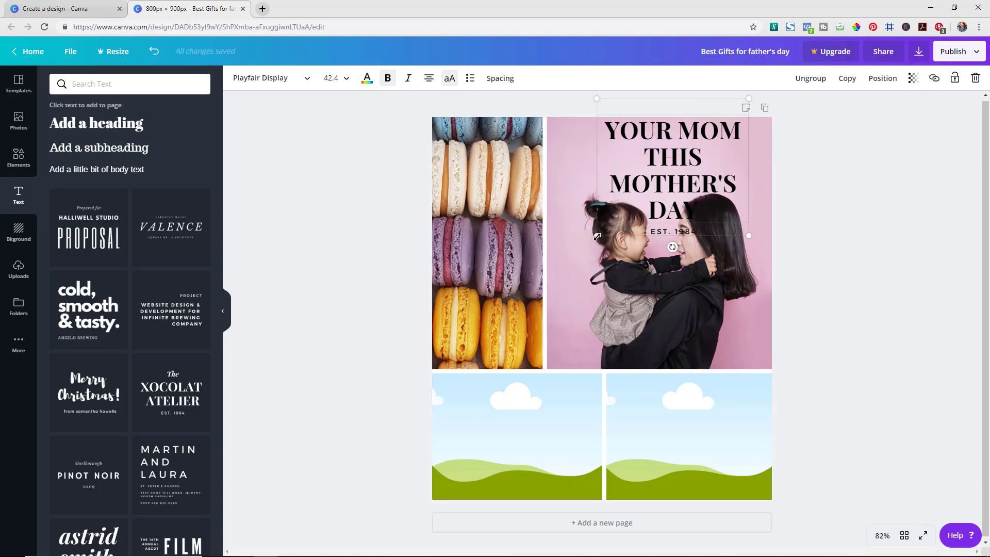
Enlarge the heading text box and lower it on the photo to reveal the top line
{"action": "left_click_drag", "start_coordinate": [596, 236], "coordinate": [539, 272]}
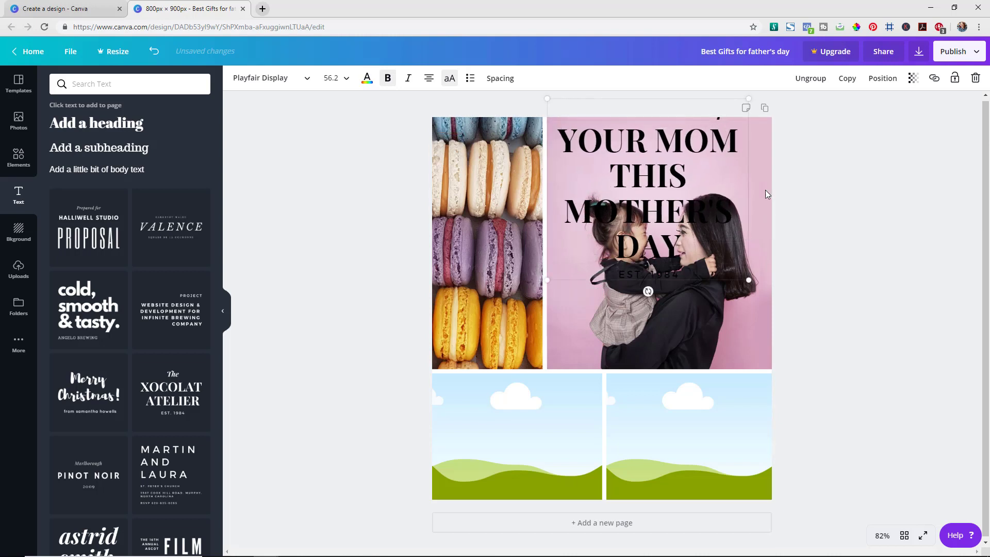
{"action": "left_click_drag", "start_coordinate": [749, 279], "coordinate": [772, 301]}
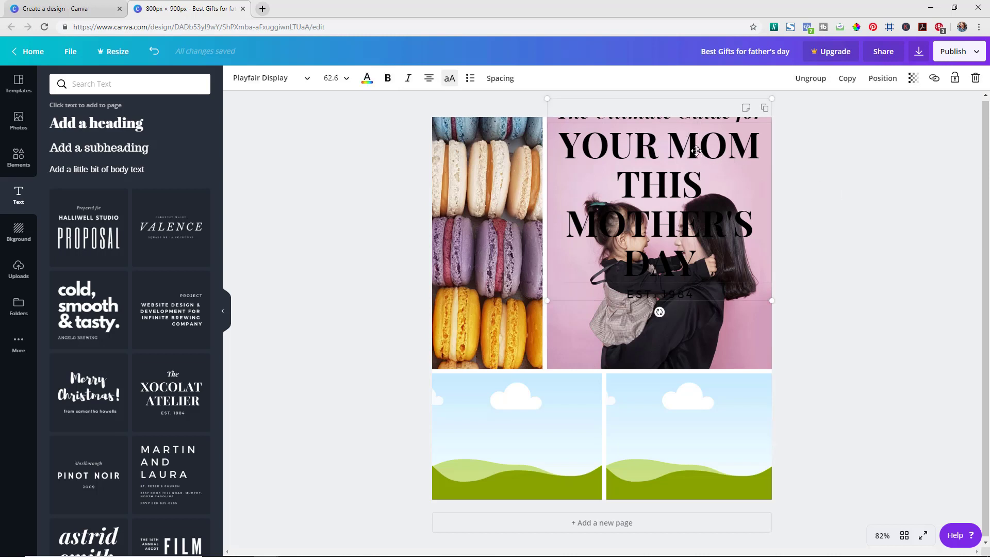
{"action": "left_click_drag", "start_coordinate": [680, 153], "coordinate": [674, 173]}
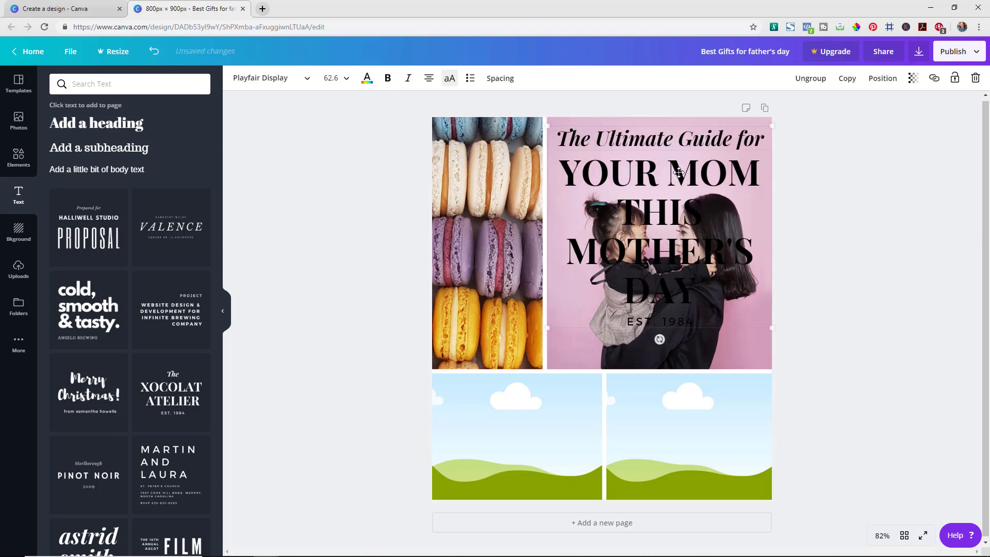
{"action": "left_click", "coordinate": [673, 172]}
{"action": "left_click_drag", "start_coordinate": [560, 171], "coordinate": [757, 284]}
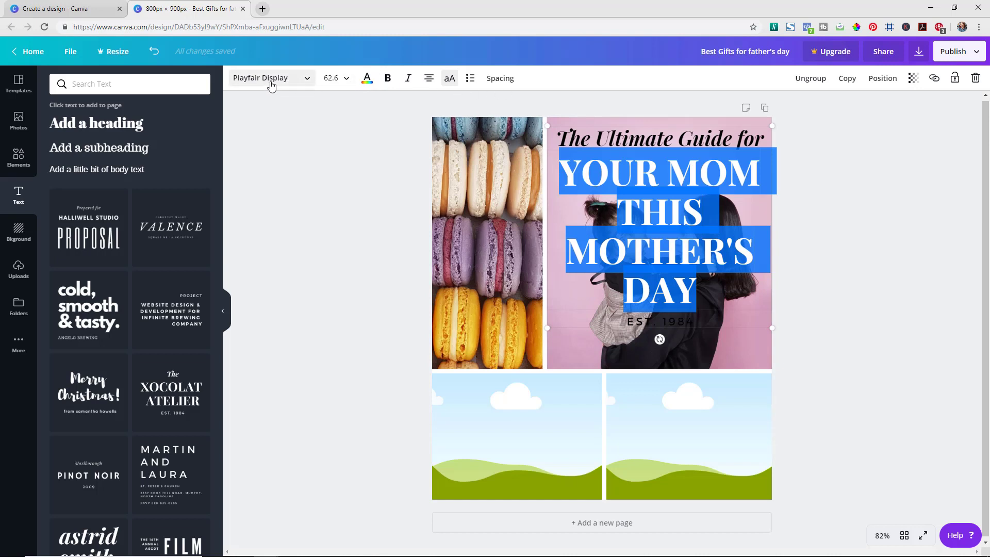
Set the heading to size 32 and move it up on the pink photo
{"action": "left_click", "coordinate": [298, 82]}
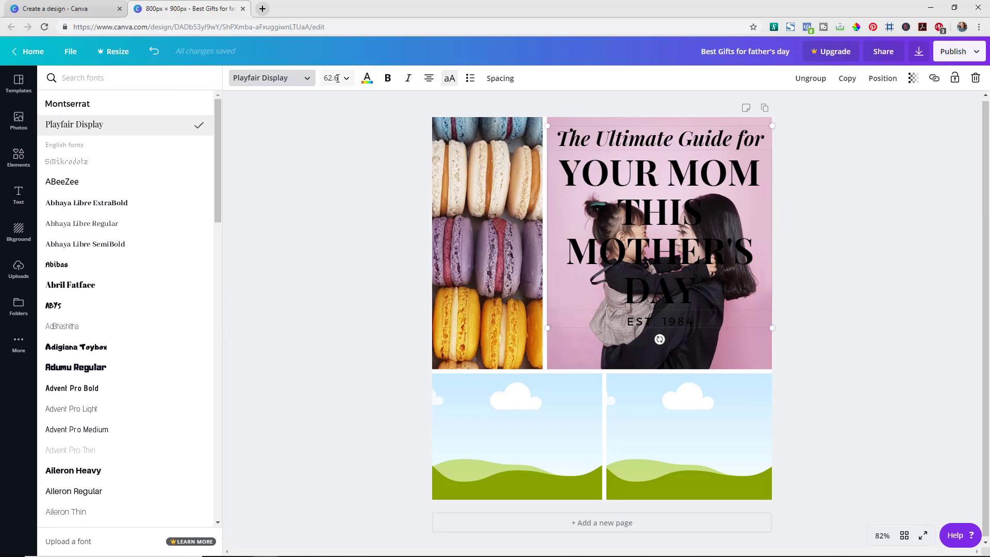
{"action": "left_click", "coordinate": [369, 82]}
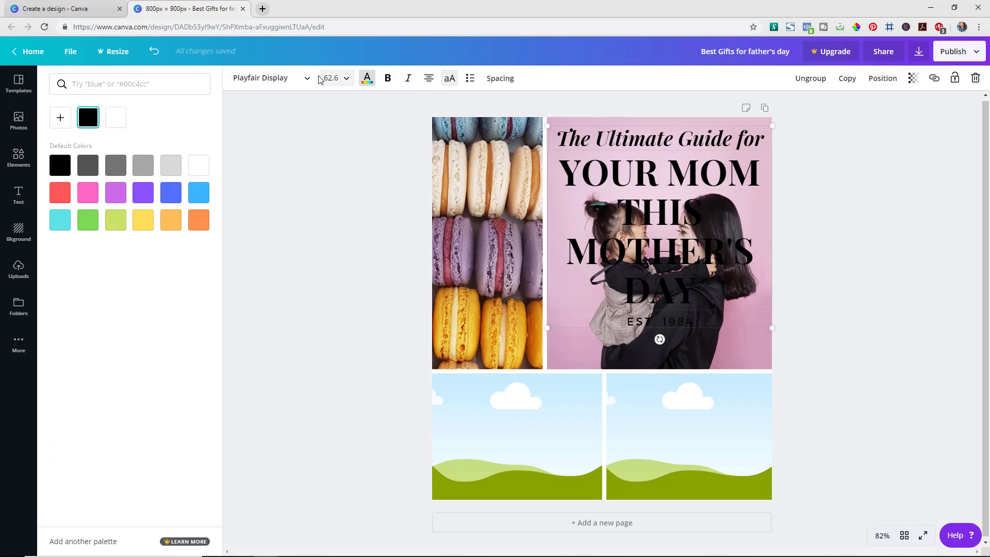
{"action": "left_click", "coordinate": [345, 84]}
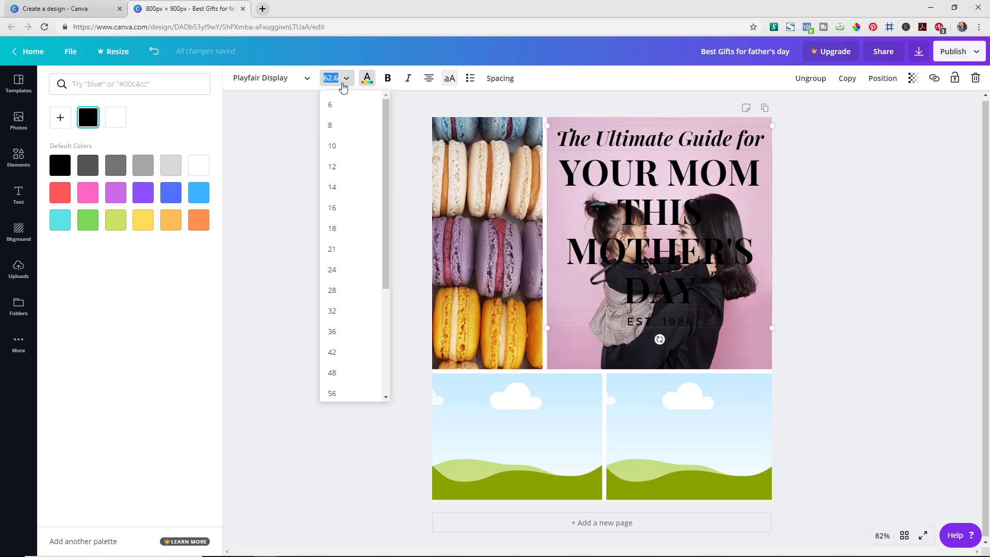
{"action": "left_click", "coordinate": [345, 318]}
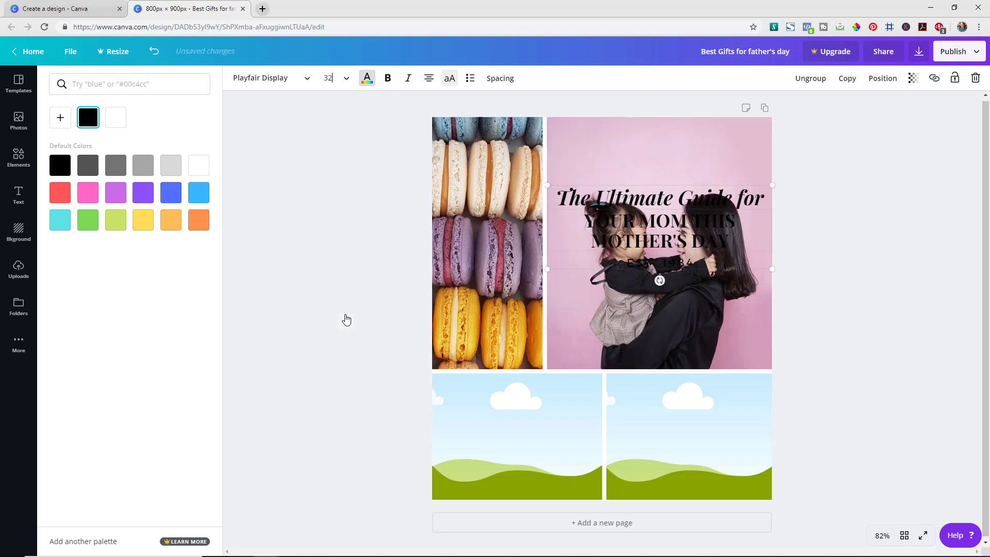
{"action": "left_click_drag", "start_coordinate": [673, 196], "coordinate": [671, 136]}
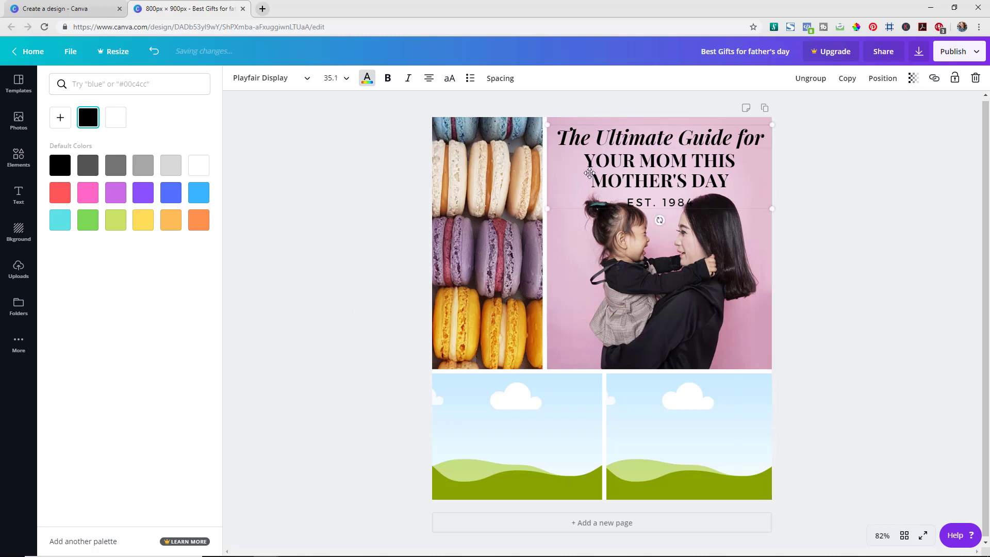
Shrink the YOUR MOM THIS MOTHER'S DAY line to size 24 so it fits one line
{"action": "left_click_drag", "start_coordinate": [588, 161], "coordinate": [729, 183]}
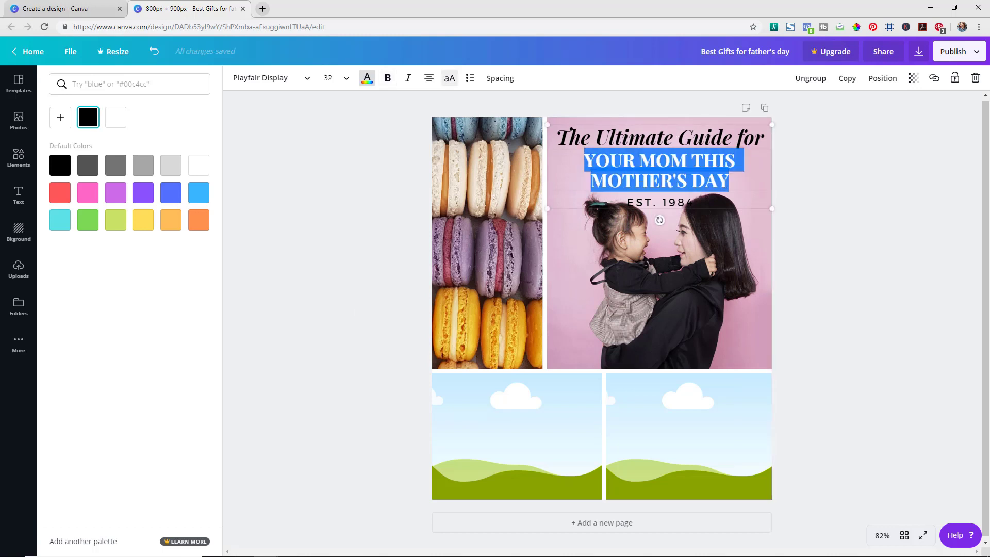
{"action": "left_click", "coordinate": [345, 80]}
{"action": "left_click", "coordinate": [340, 225]}
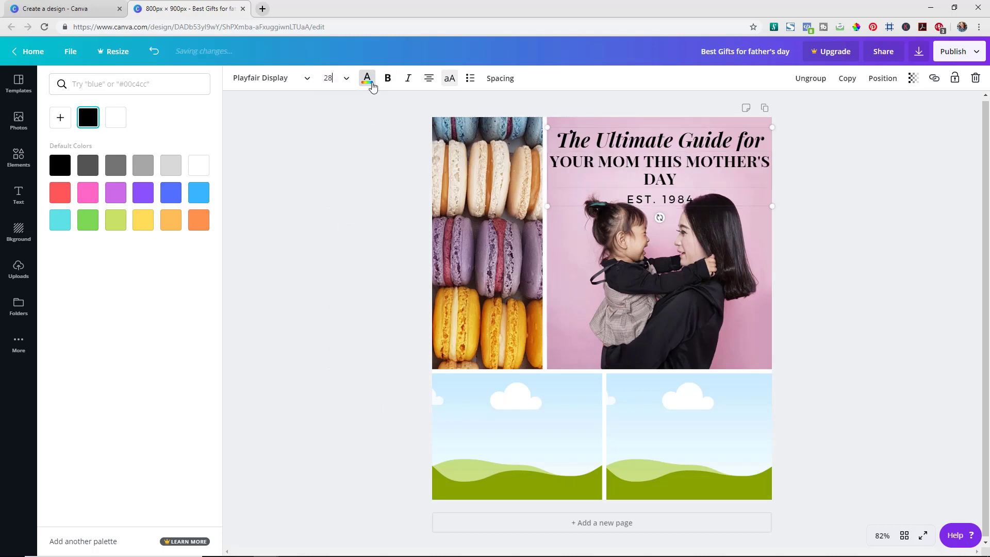
{"action": "left_click", "coordinate": [345, 78]}
{"action": "left_click", "coordinate": [354, 226]}
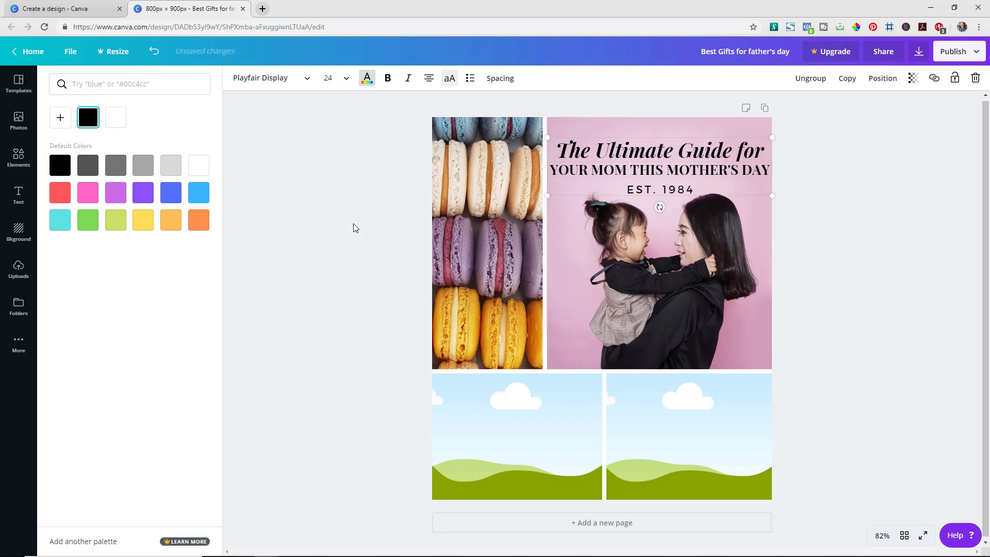
{"action": "left_click", "coordinate": [669, 189]}
Replace 'EST. 1984' with '10 PRODUCTS SHE WILL LOVE' and select the new line
{"action": "triple_click", "coordinate": [669, 188]}
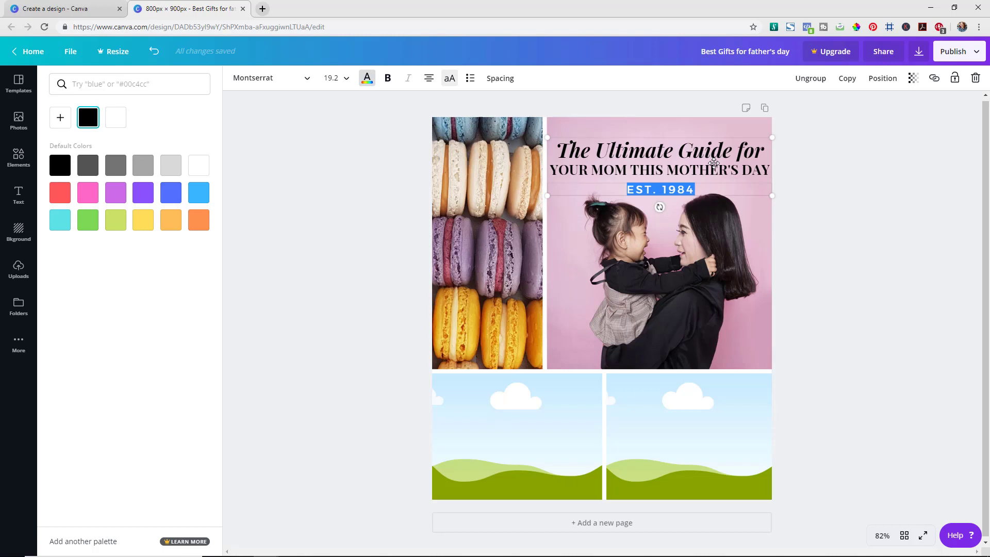
{"action": "type", "text": "10 PR"}
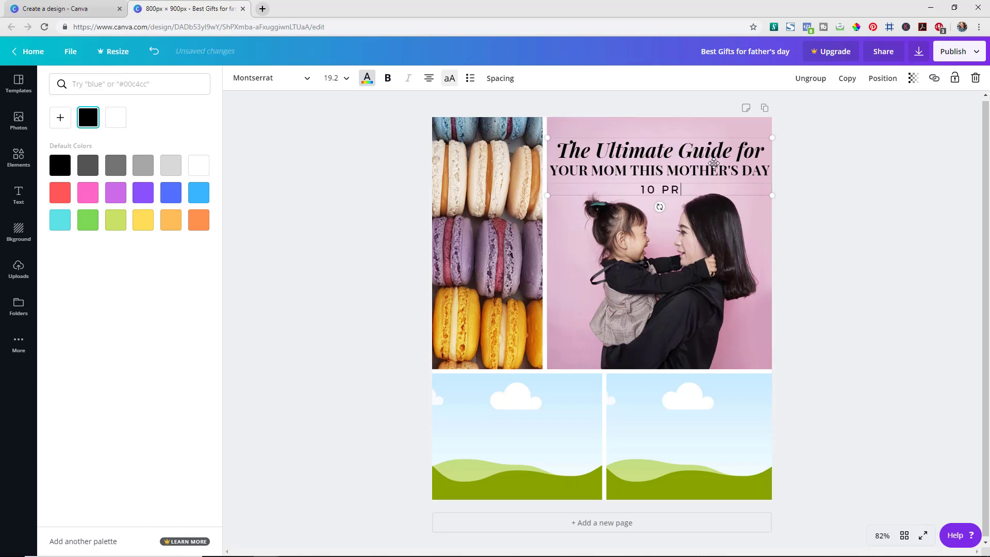
{"action": "type", "text": "ODUCTS SHE WILL LOVE"}
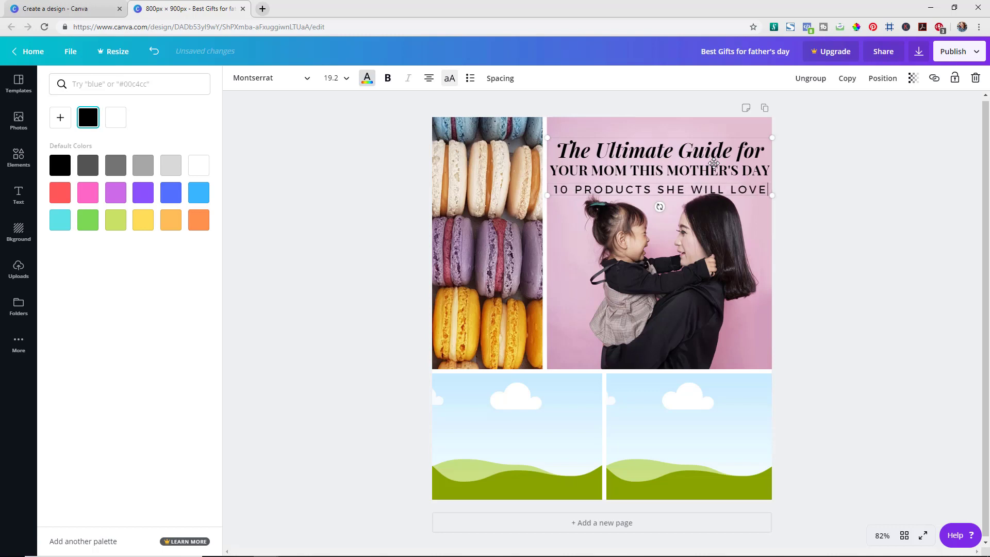
{"action": "triple_click", "coordinate": [711, 189]}
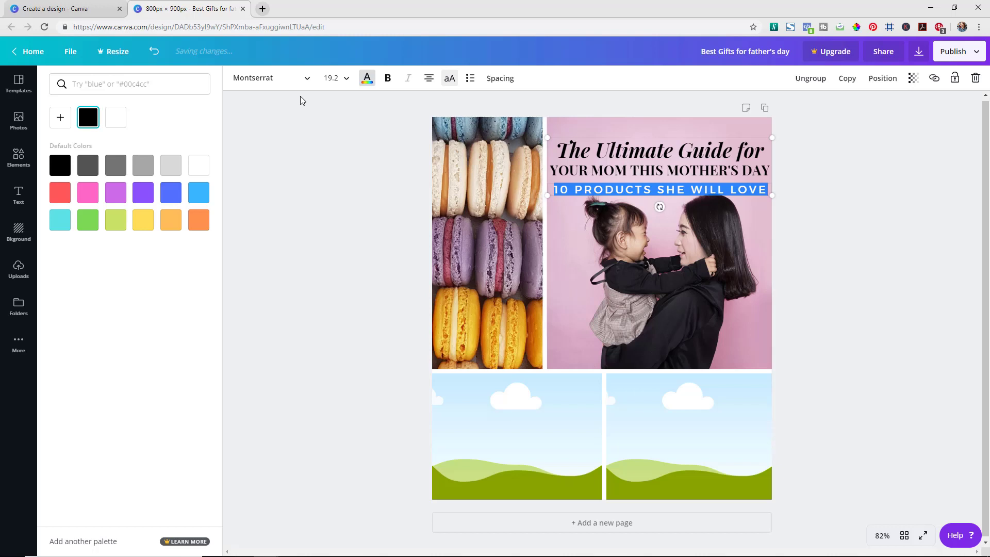
{"action": "left_click", "coordinate": [284, 81]}
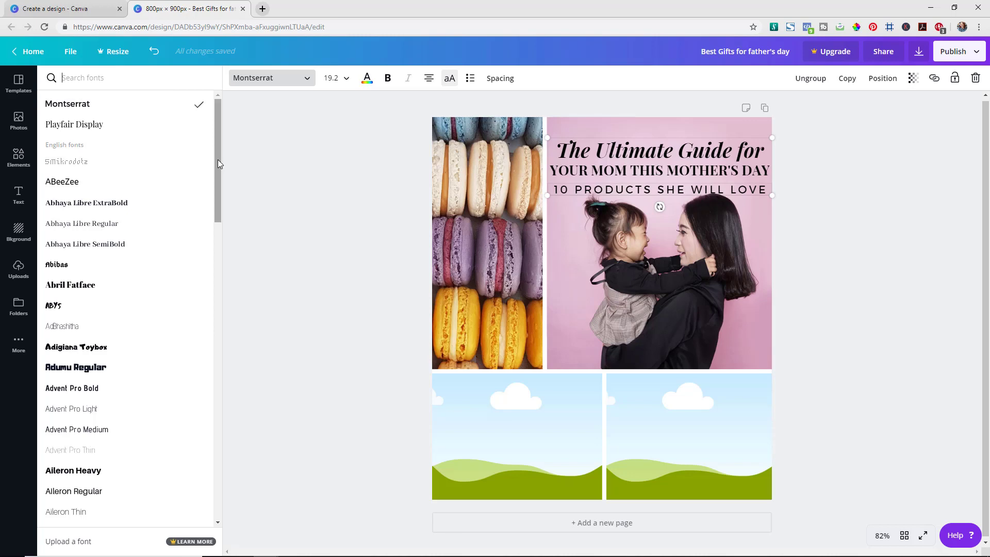
Search fonts for 'mont' and apply regular Montserrat to the 10 PRODUCTS SHE WILL LOVE line
{"action": "left_click_drag", "start_coordinate": [217, 159], "coordinate": [219, 466]}
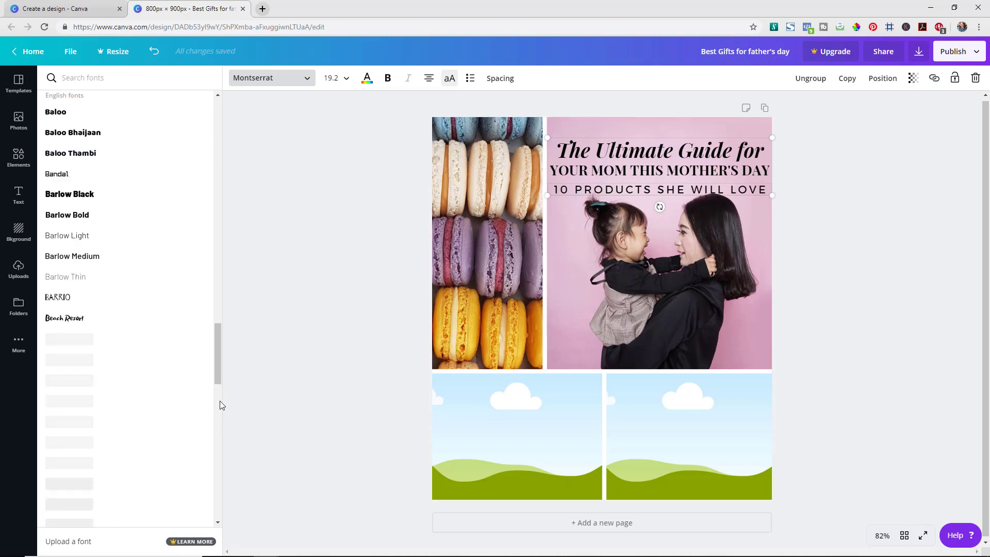
{"action": "scroll", "coordinate": [219, 392], "scroll_direction": "down", "scroll_amount": 3}
{"action": "scroll", "coordinate": [221, 447], "scroll_direction": "down", "scroll_amount": 5}
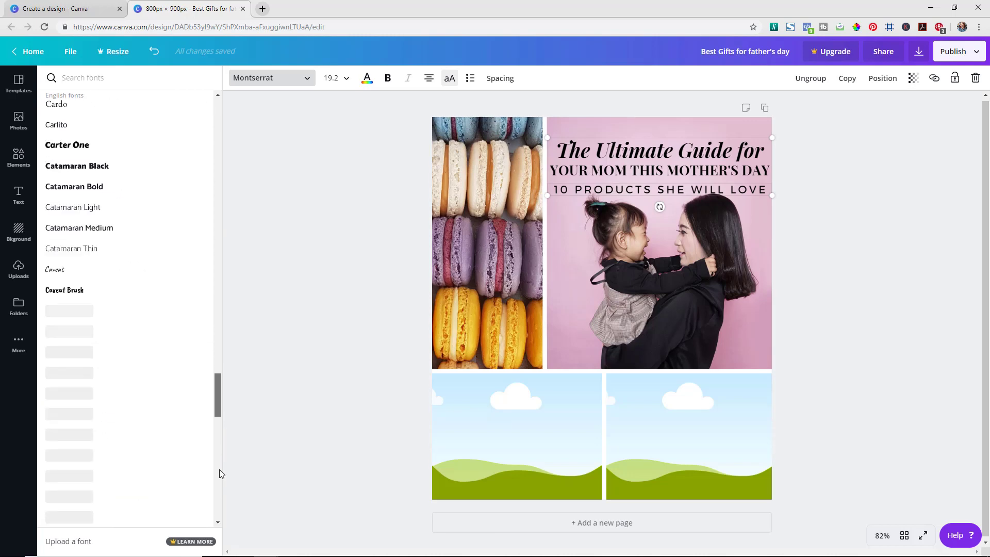
{"action": "scroll", "coordinate": [216, 381], "scroll_direction": "down", "scroll_amount": 8}
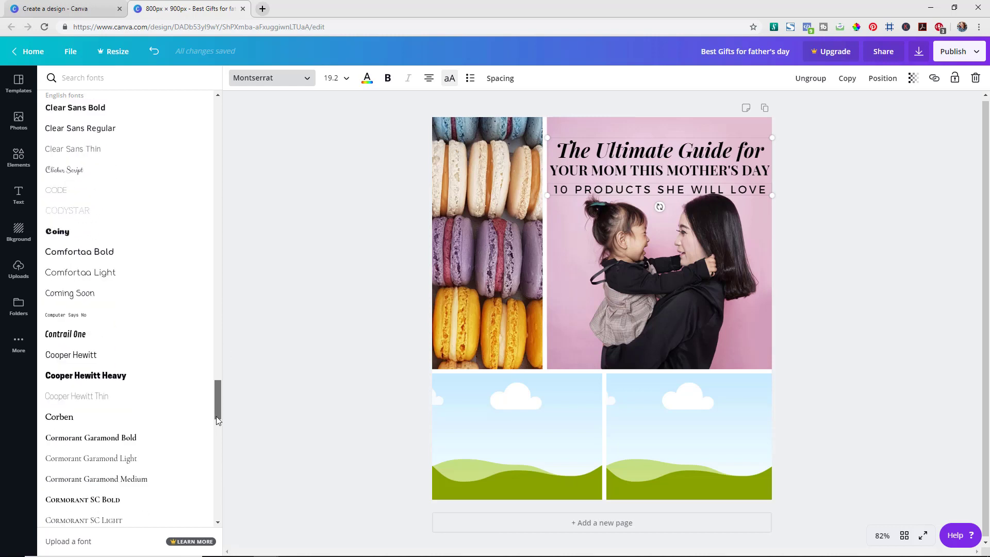
{"action": "scroll", "coordinate": [216, 416], "scroll_direction": "down", "scroll_amount": 2}
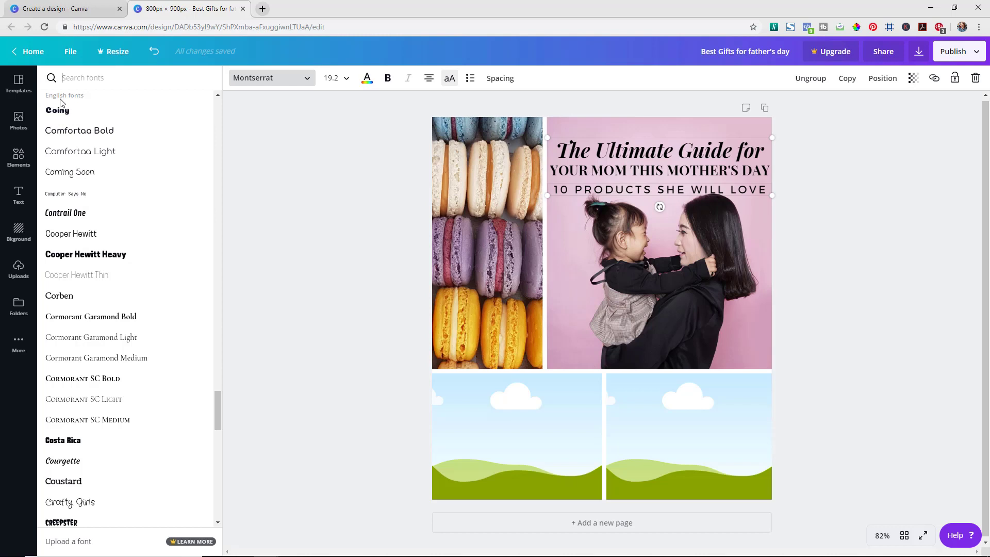
{"action": "type", "text": "mont"}
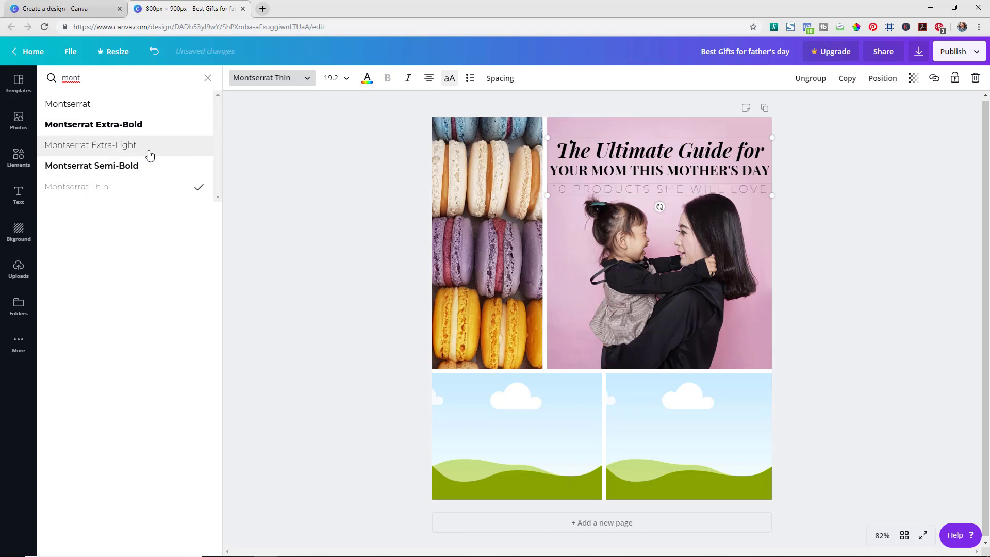
{"action": "left_click", "coordinate": [125, 111]}
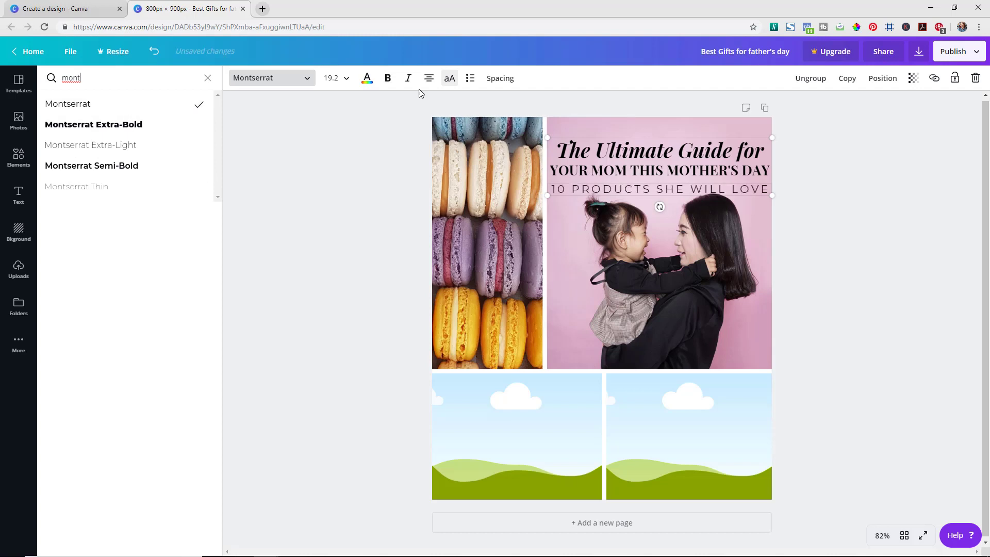
{"action": "left_click", "coordinate": [349, 80]}
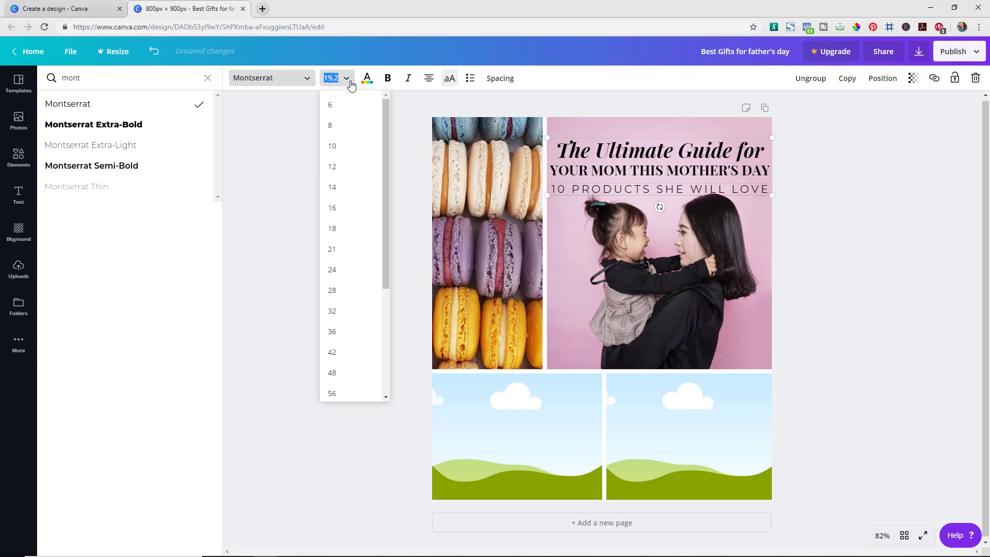
Set the line to size 18 with letter spacing 80, then reduce it to size 14
{"action": "left_click", "coordinate": [345, 232]}
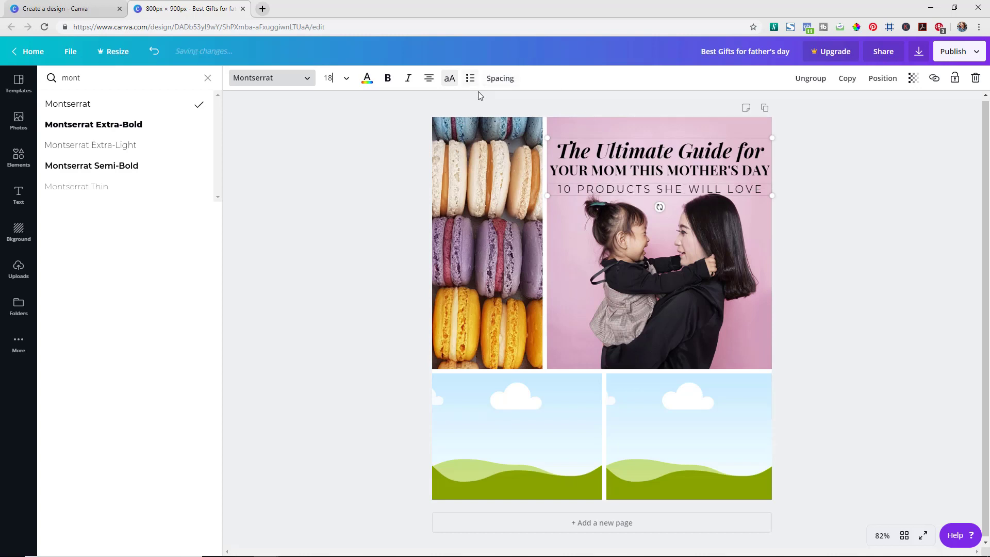
{"action": "left_click", "coordinate": [499, 79]}
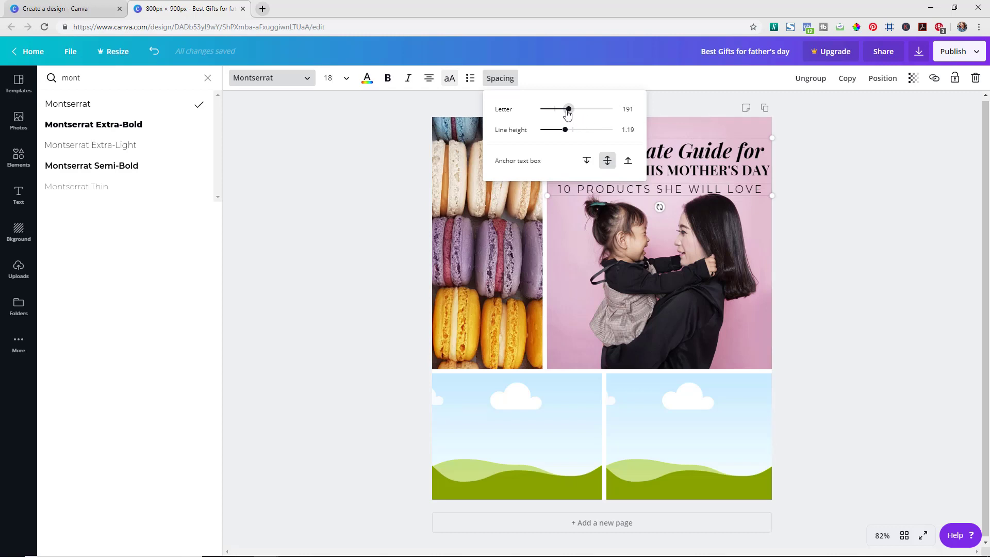
{"action": "left_click_drag", "start_coordinate": [568, 114], "coordinate": [561, 114]}
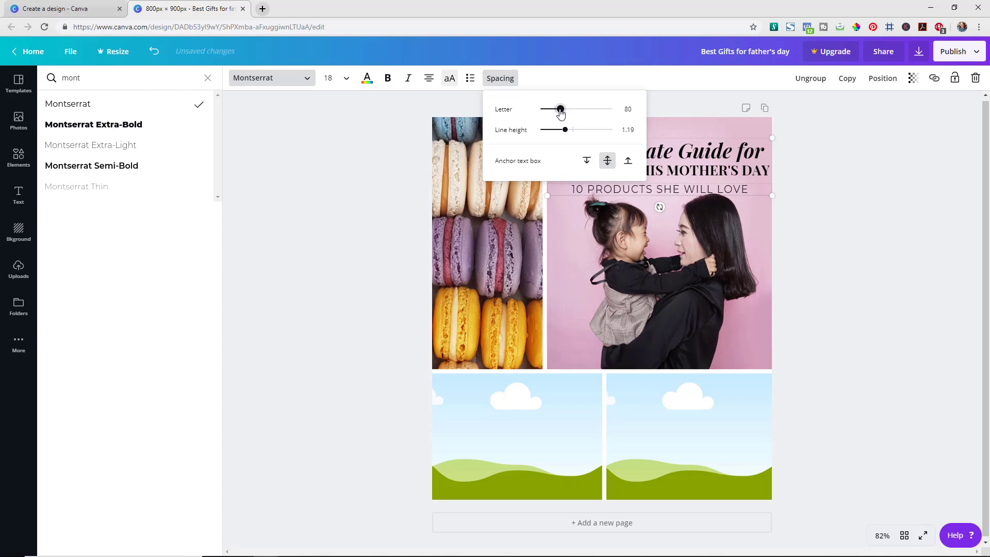
{"action": "left_click", "coordinate": [345, 84]}
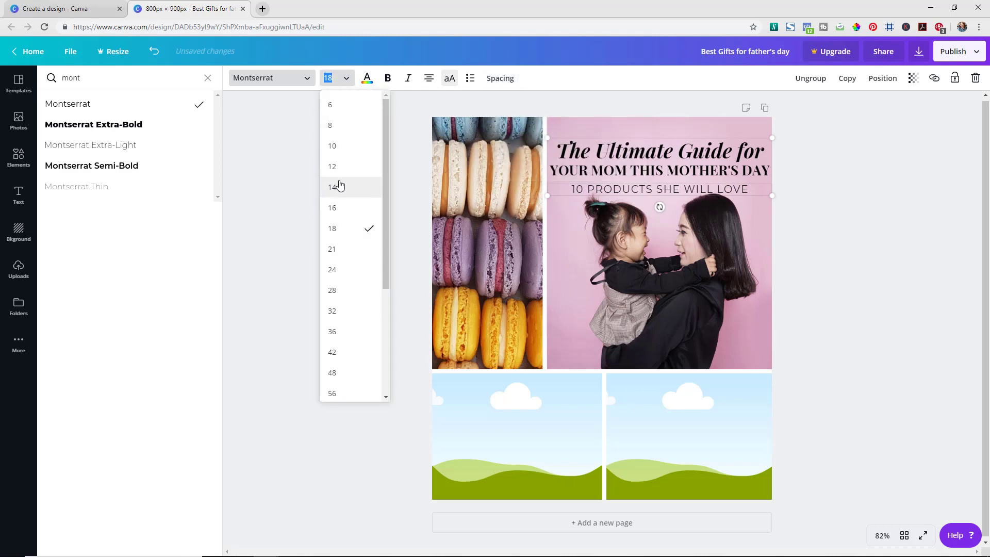
{"action": "left_click", "coordinate": [338, 187]}
Set the first line 'The Ultimate Guide for' to size 21
{"action": "left_click", "coordinate": [686, 174]}
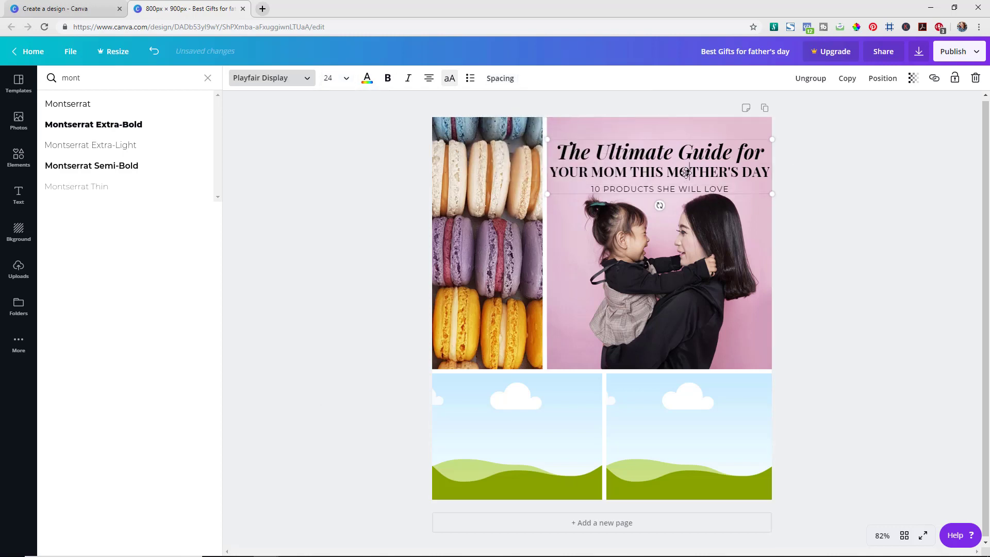
{"action": "left_click", "coordinate": [687, 173]}
{"action": "left_click", "coordinate": [667, 155]}
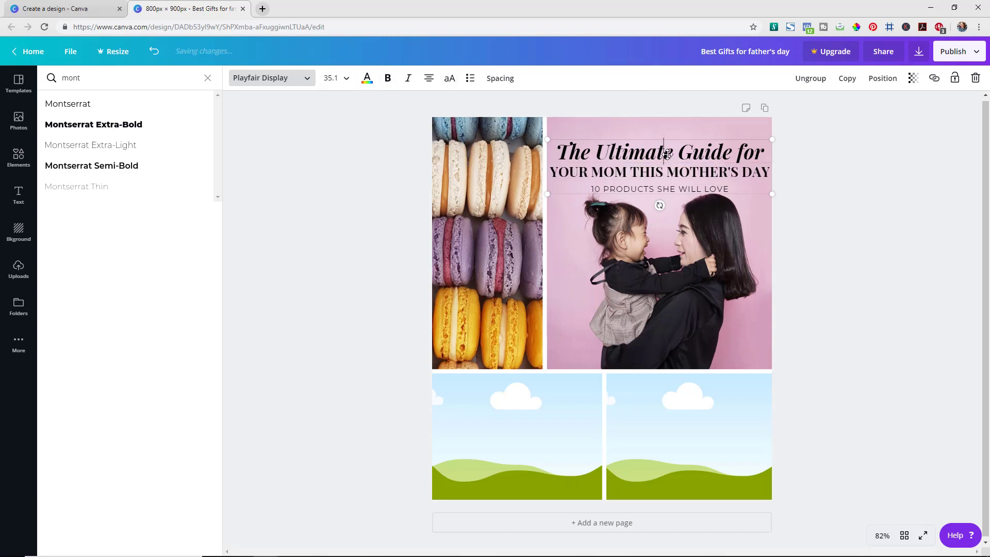
{"action": "left_click", "coordinate": [667, 155]}
{"action": "left_click", "coordinate": [336, 82]}
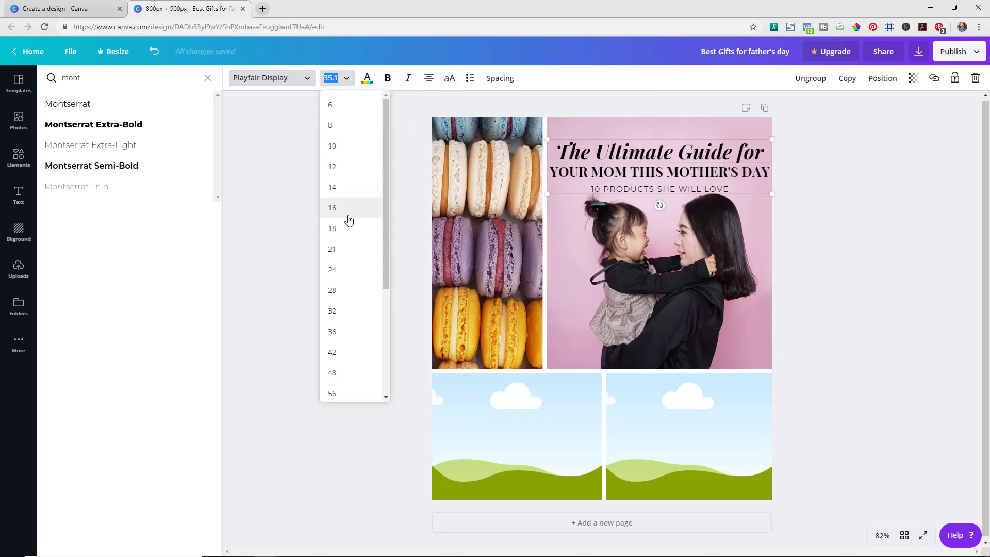
{"action": "left_click", "coordinate": [345, 252]}
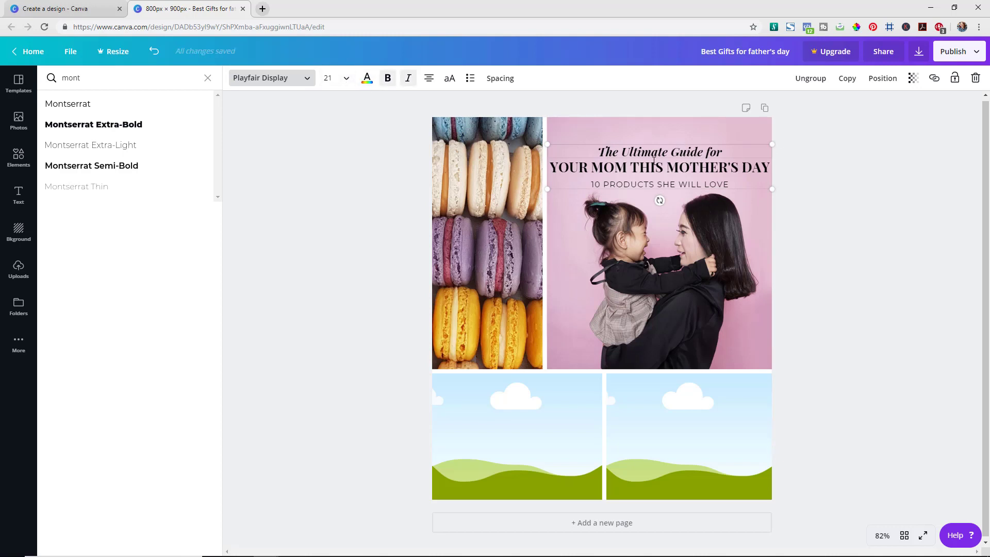
Narrow the three-line heading group and position it near the top of the pink photo
{"action": "left_click_drag", "start_coordinate": [548, 189], "coordinate": [556, 187]}
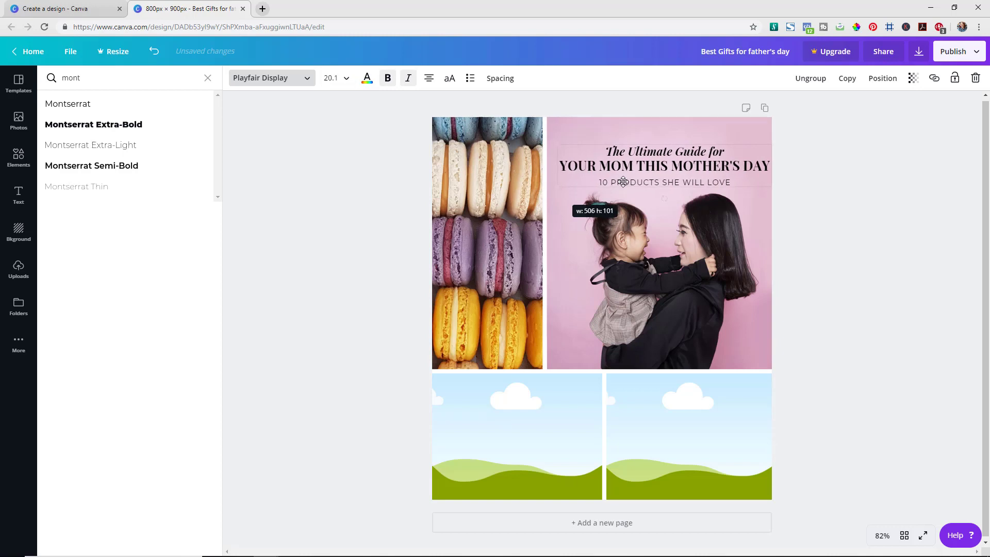
{"action": "left_click_drag", "start_coordinate": [768, 187], "coordinate": [760, 183]}
{"action": "left_click_drag", "start_coordinate": [688, 163], "coordinate": [685, 143]}
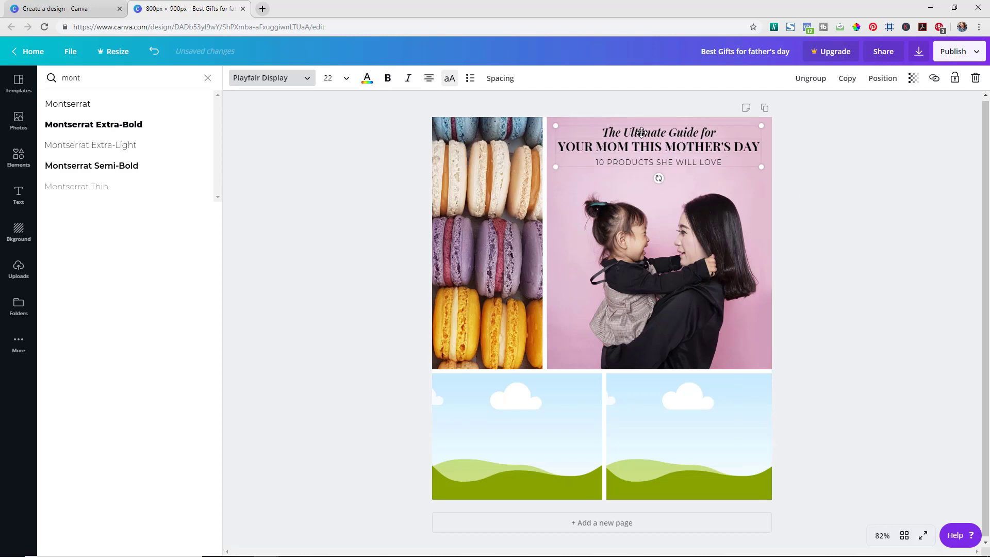
{"action": "left_click_drag", "start_coordinate": [669, 138], "coordinate": [669, 151]}
{"action": "left_click", "coordinate": [887, 229]}
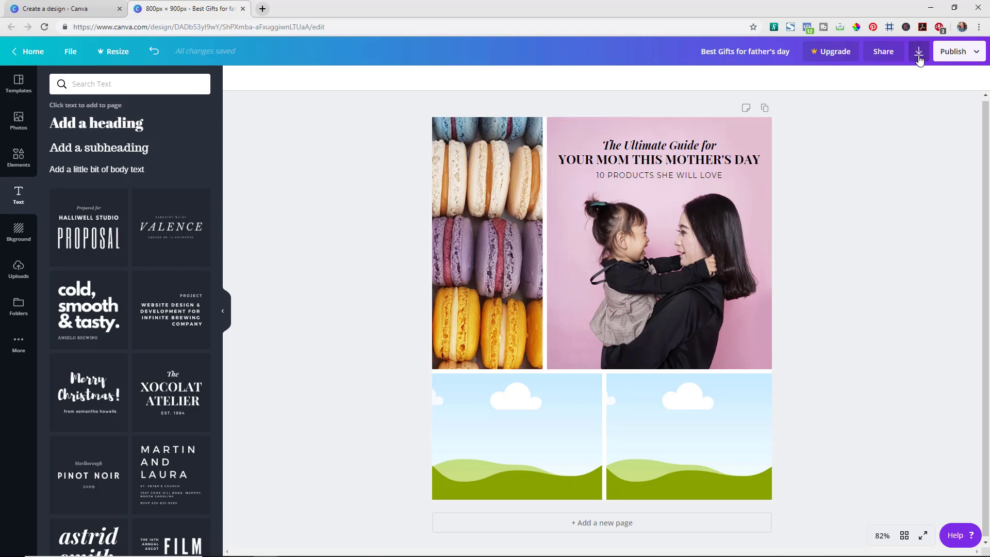
{"action": "left_click", "coordinate": [919, 58]}
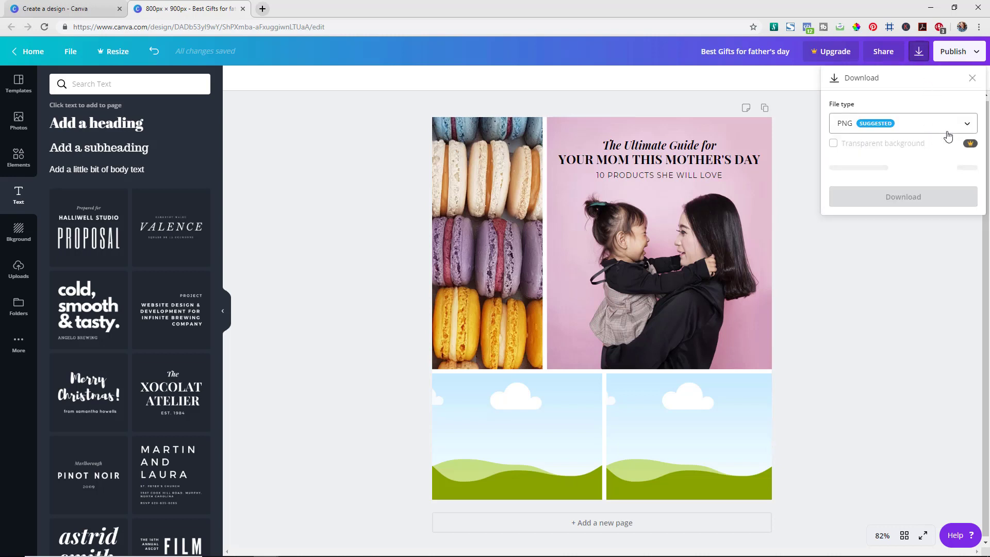
{"action": "left_click", "coordinate": [934, 126]}
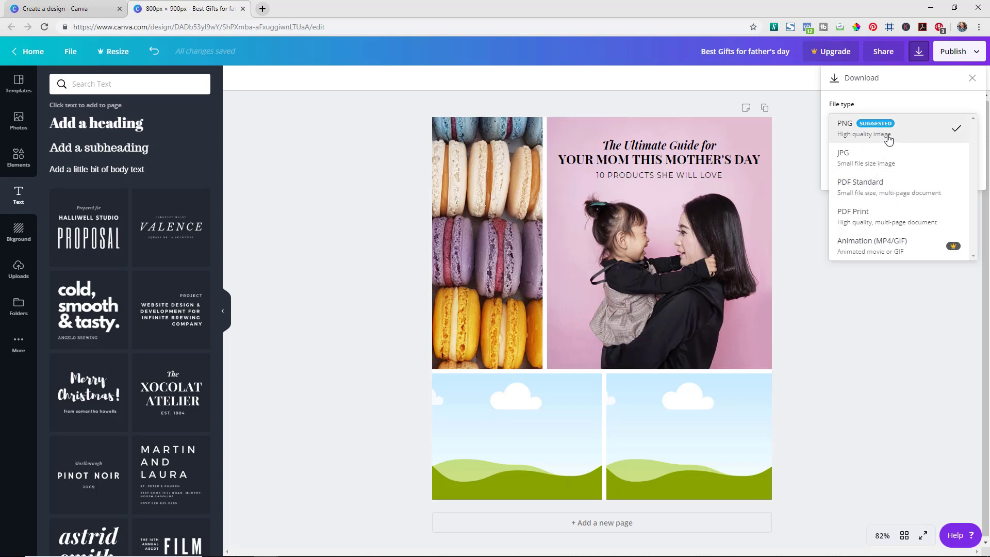
{"action": "left_click", "coordinate": [923, 109]}
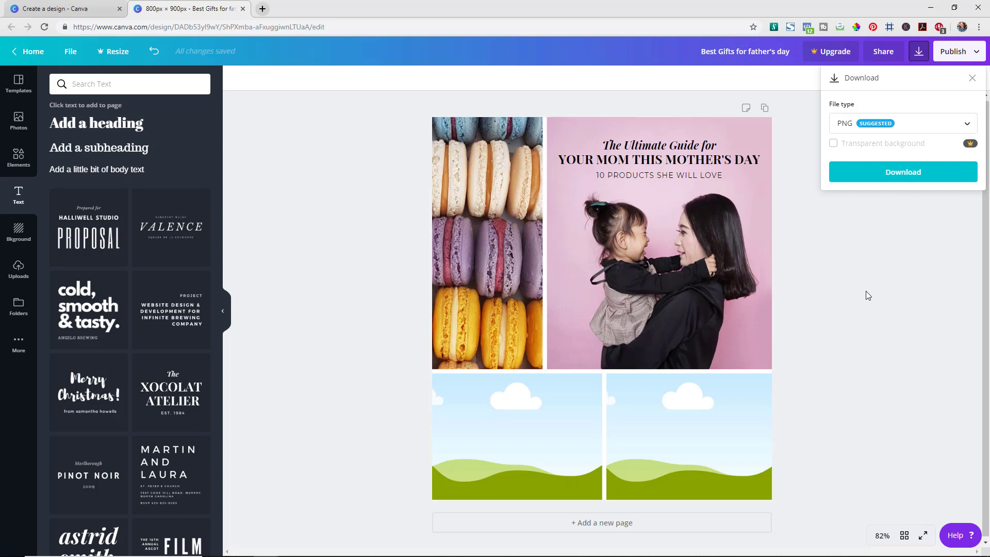
{"action": "left_click", "coordinate": [866, 291]}
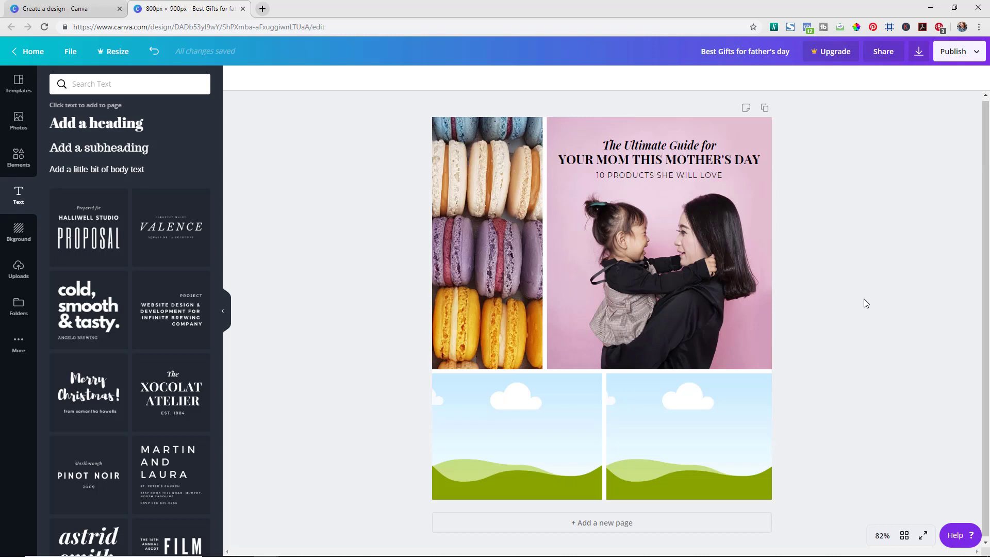